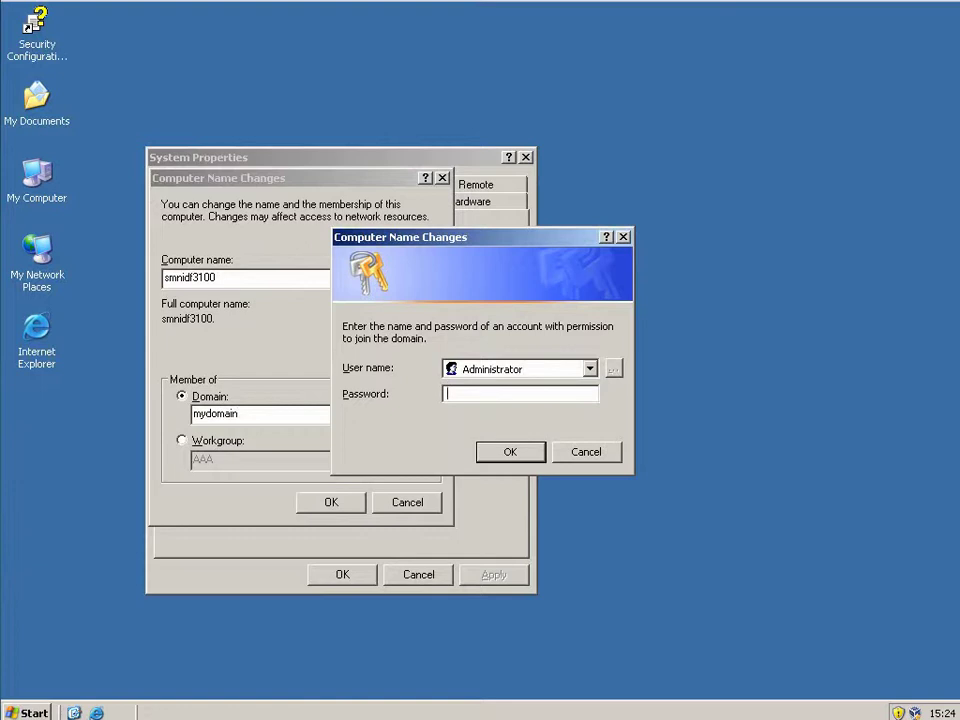
# Authorize joining the mydomain domain by entering the administrator account's password, and acknowledge the resulting notices.
pyautogui.write('••')
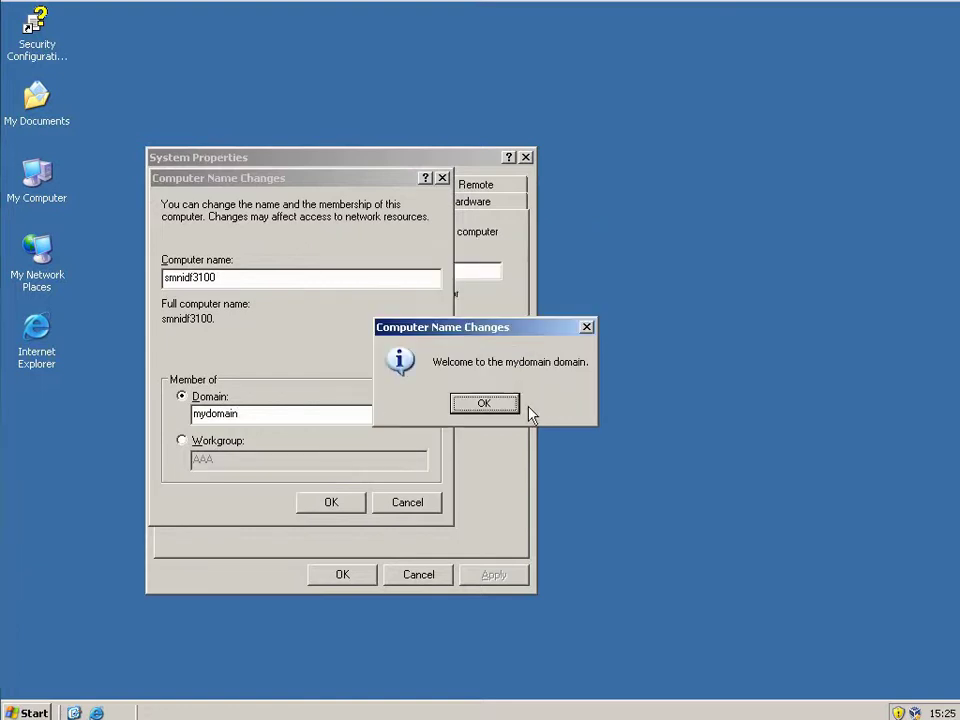
pyautogui.click(510, 402)
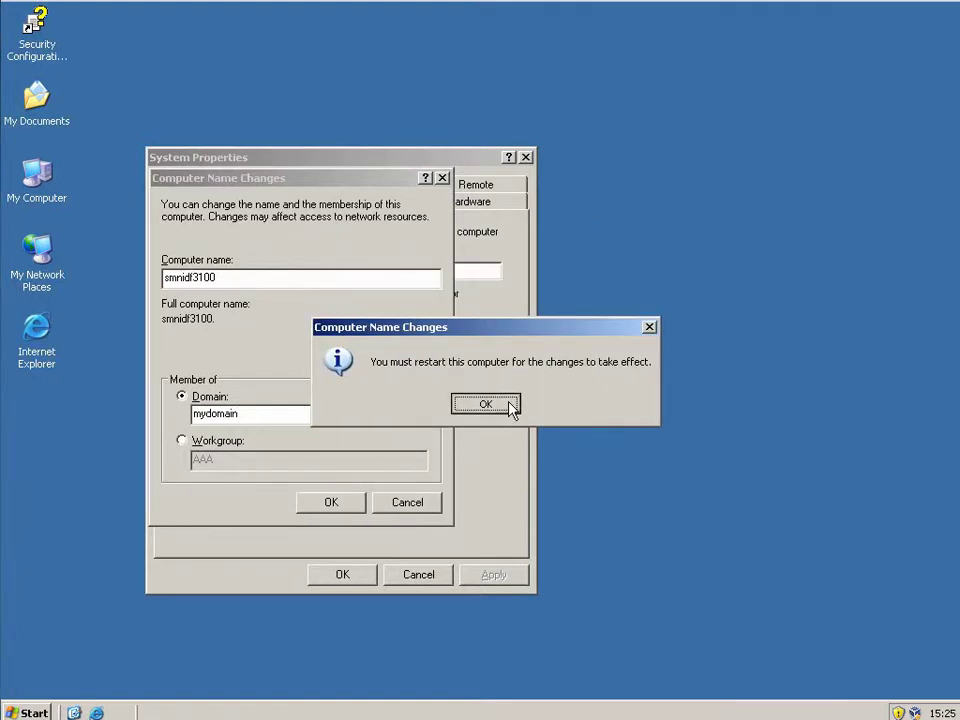
pyautogui.click(510, 404)
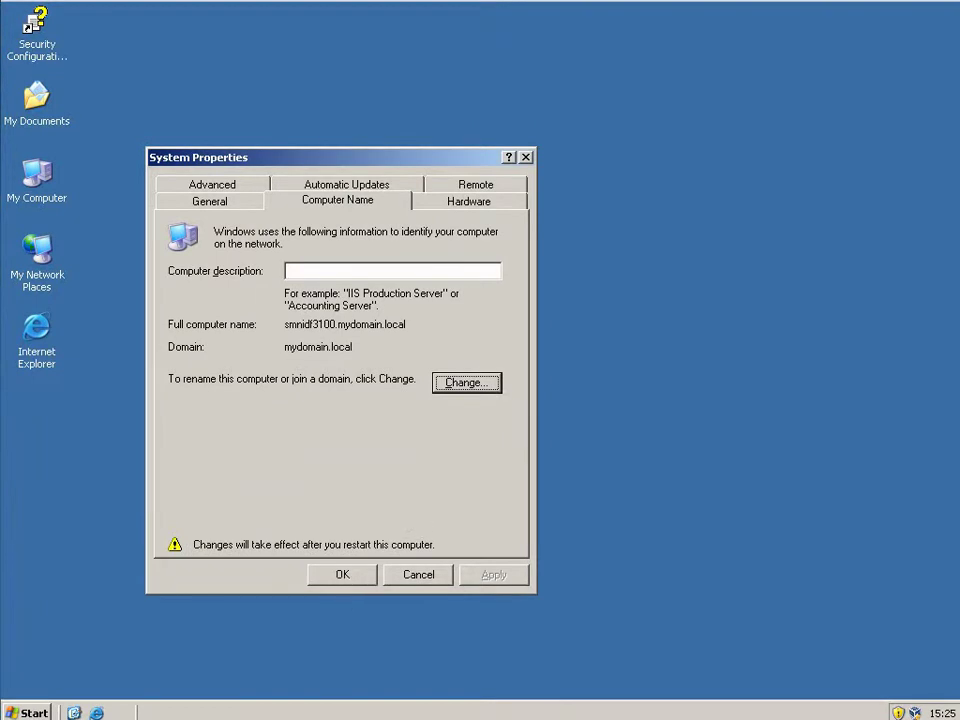
# Restart the server with the planned reason Other (Planned) and the comment "ok".
pyautogui.press('super')
pyautogui.click(328, 701)
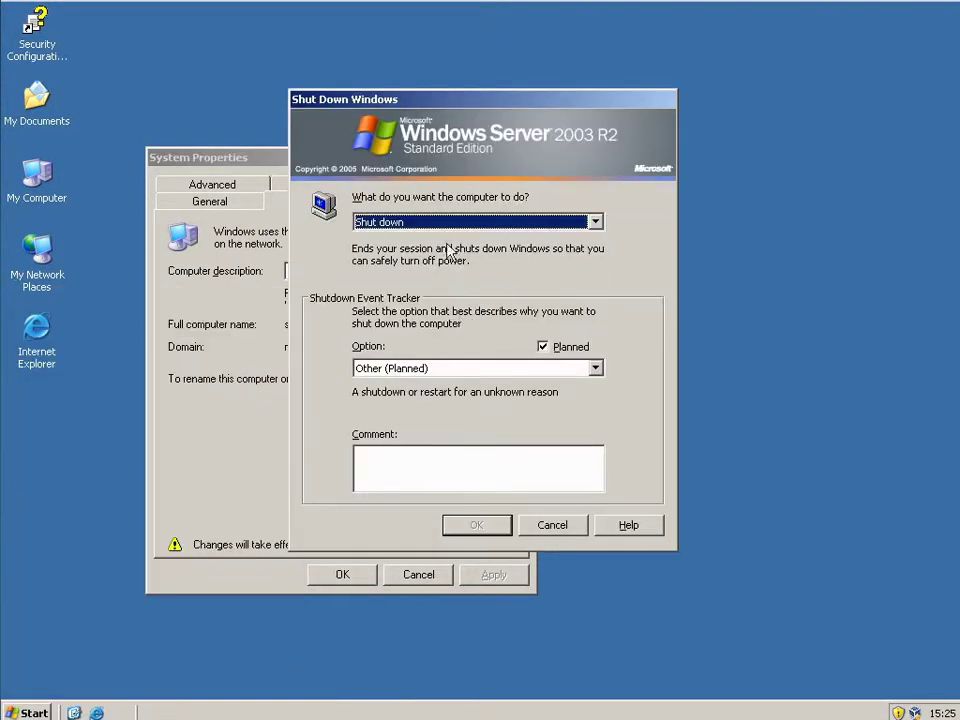
pyautogui.click(455, 222)
pyautogui.click(407, 264)
pyautogui.click(451, 458)
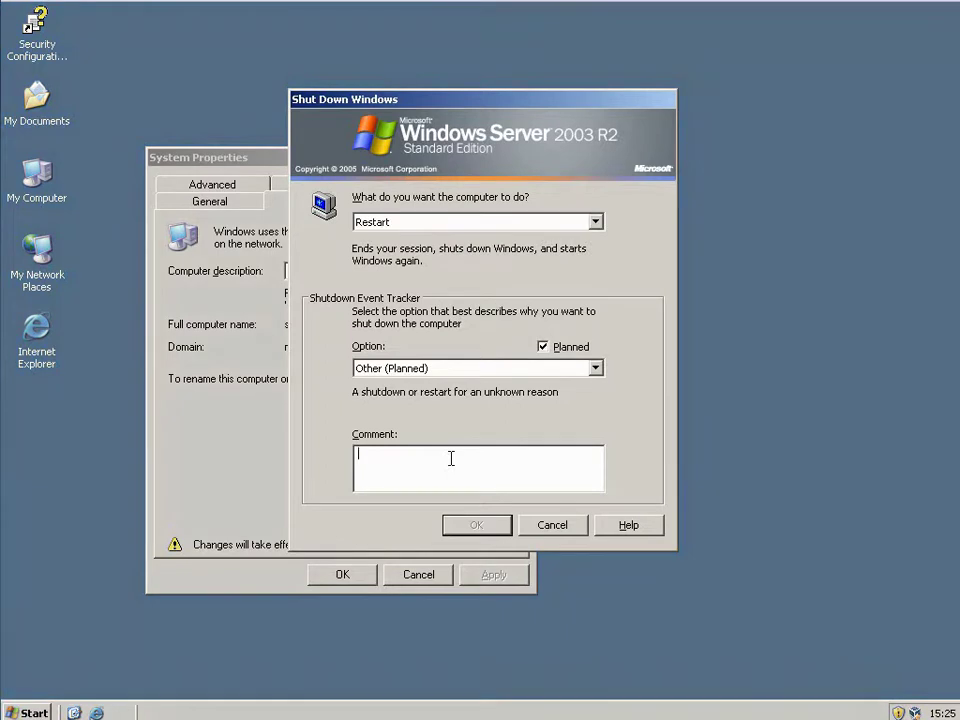
pyautogui.write('ok')
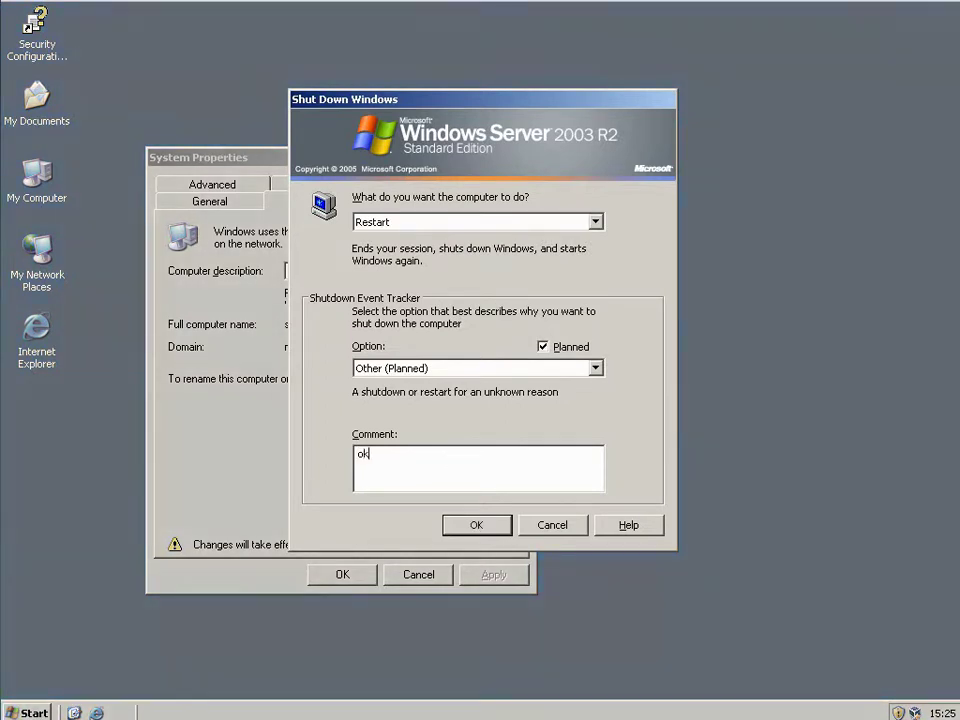
pyautogui.click(467, 518)
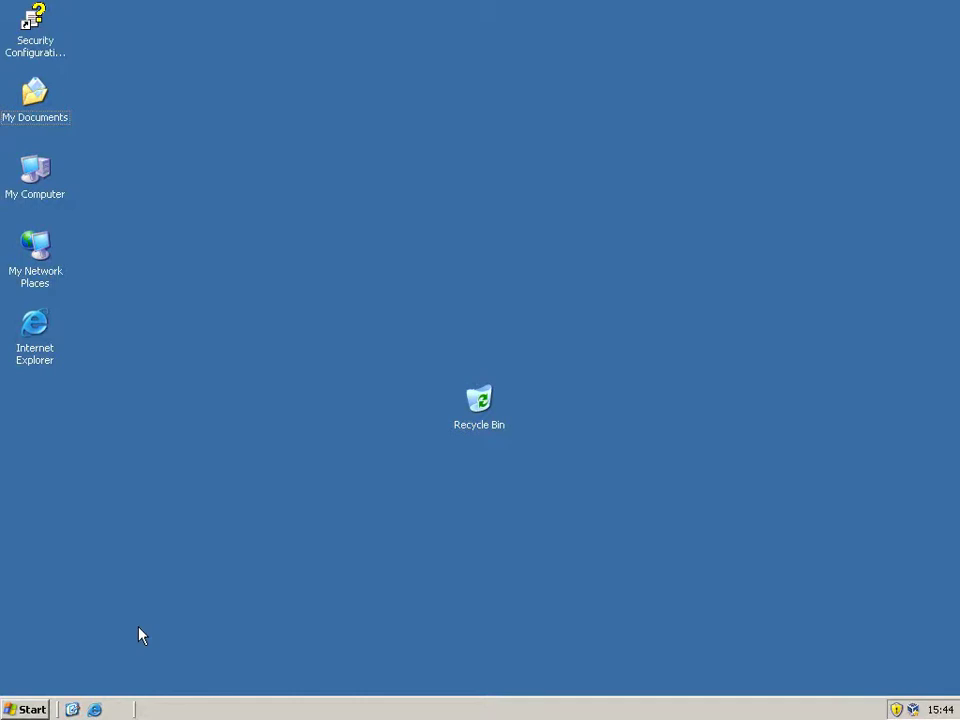
# Open the Windows Components Wizard from Add or Remove Programs.
pyautogui.click(26, 706)
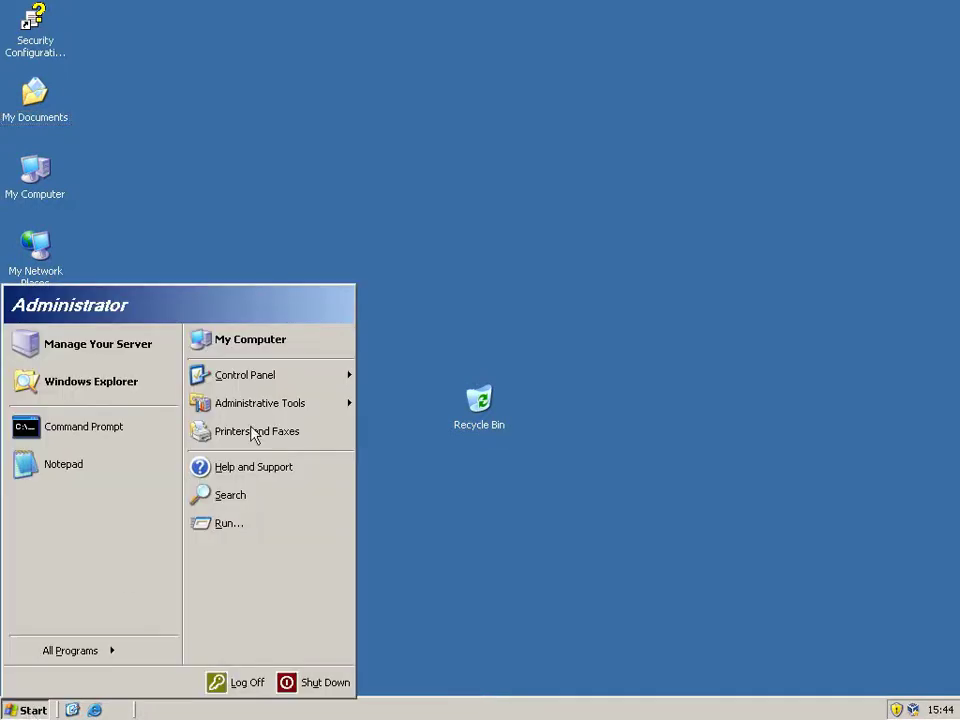
pyautogui.click(249, 381)
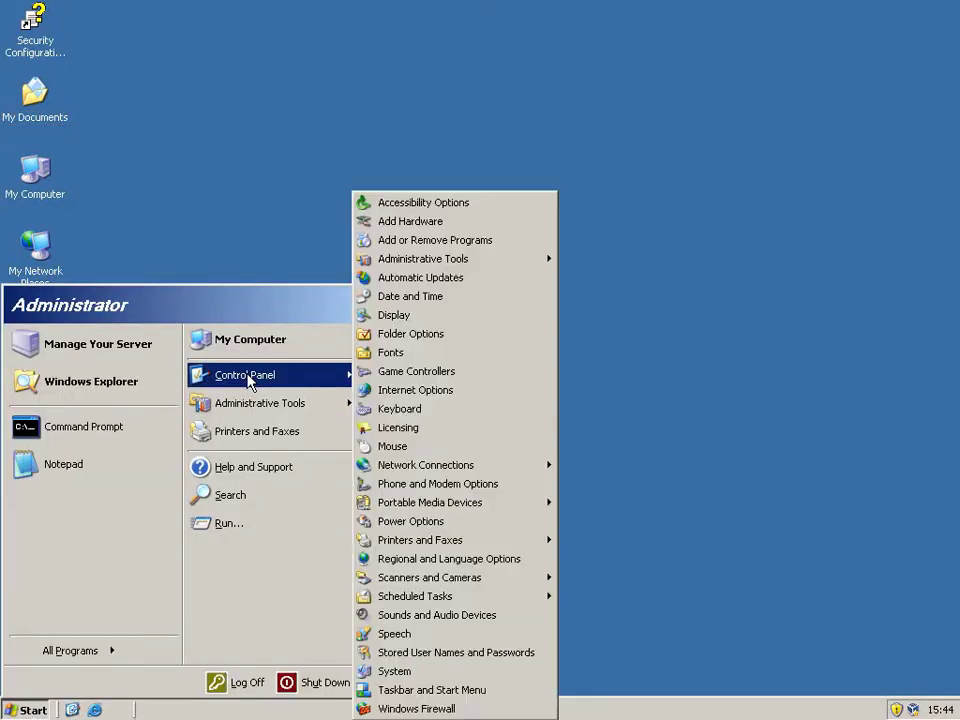
pyautogui.click(446, 250)
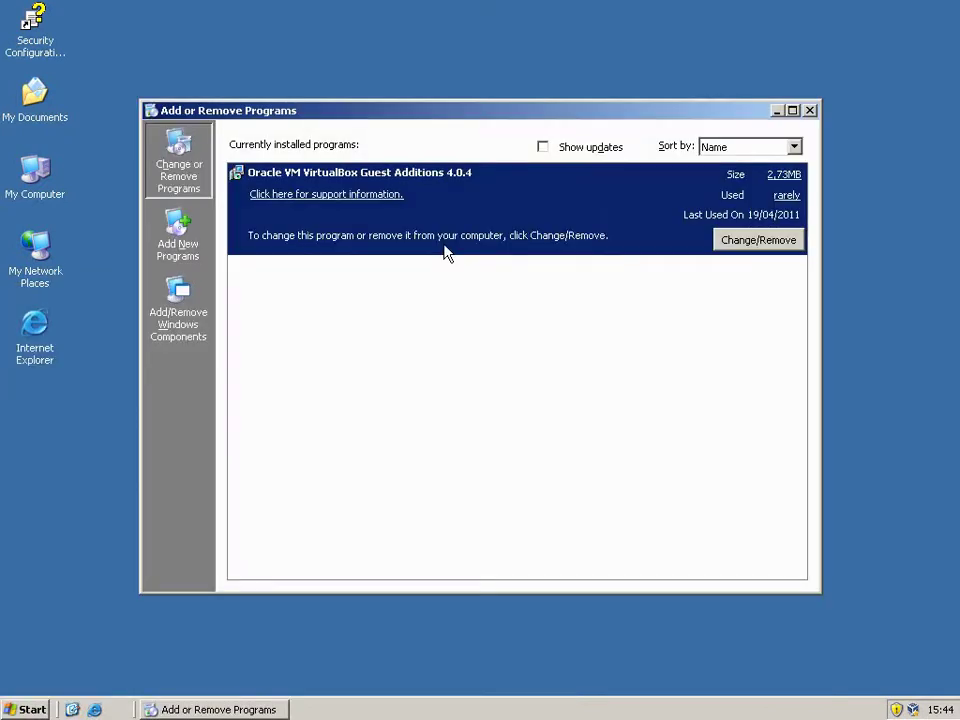
pyautogui.click(173, 323)
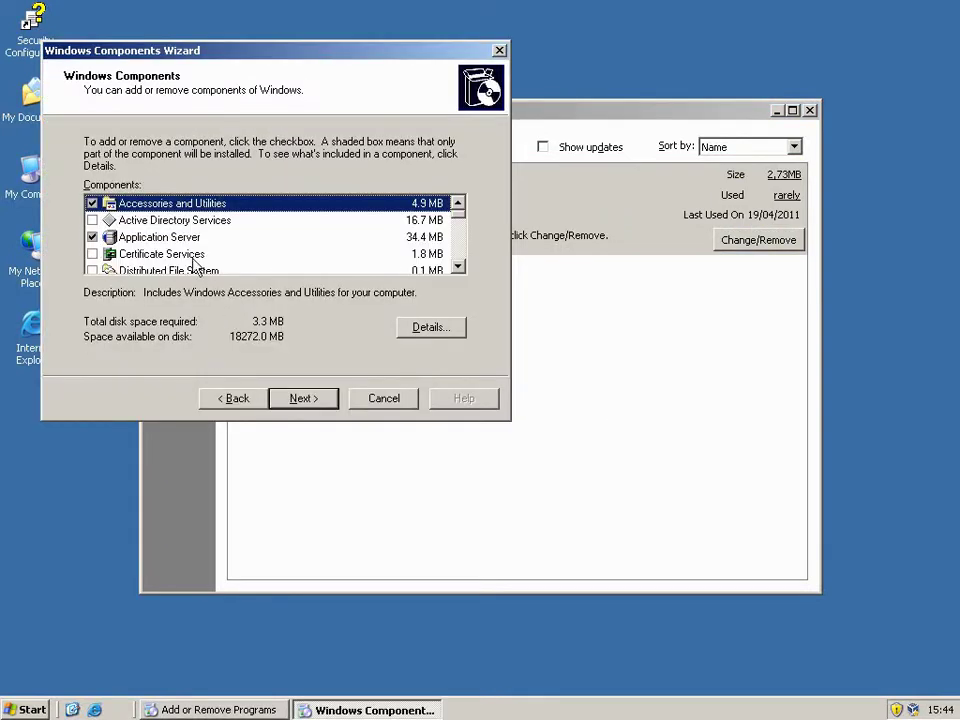
# Check which Application Server, IIS and World Wide Web Service subcomponents are selected, and close the wizard and Add or Remove Programs.
pyautogui.doubleClick(127, 240)
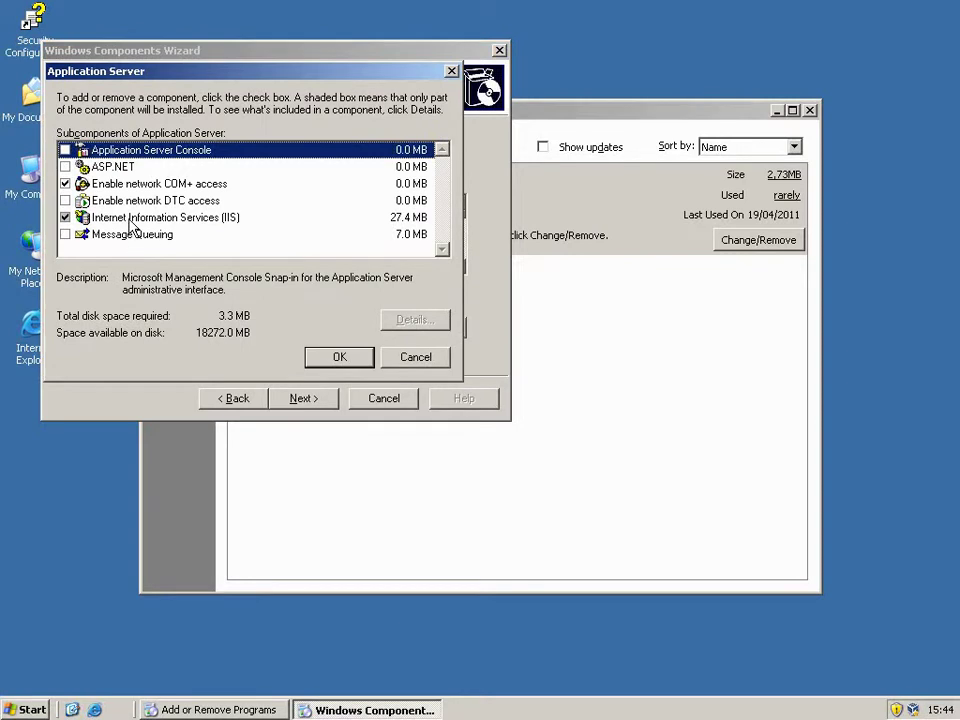
pyautogui.click(232, 224)
pyautogui.doubleClick(232, 224)
pyautogui.scroll(-1, 233, 231)
pyautogui.doubleClick(108, 258)
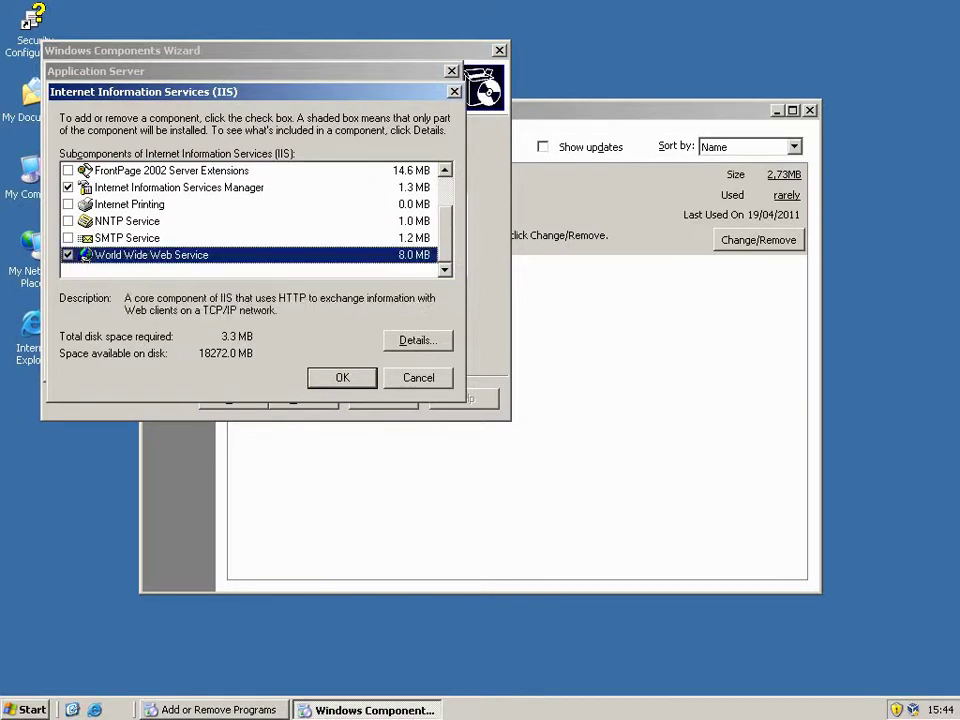
pyautogui.scroll(-1, 100, 262)
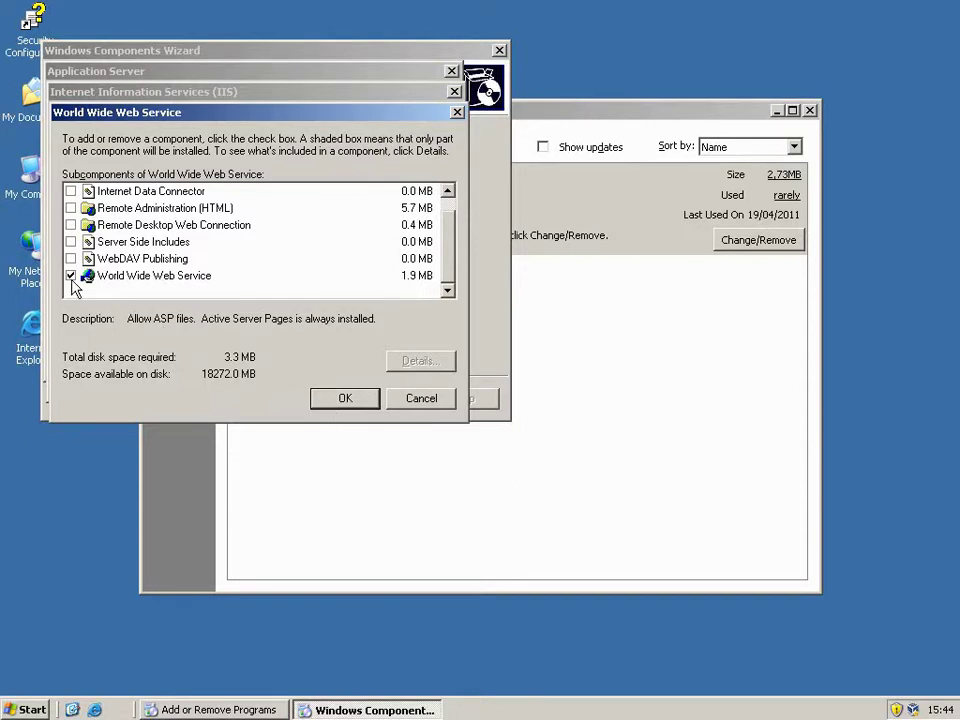
pyautogui.click(336, 399)
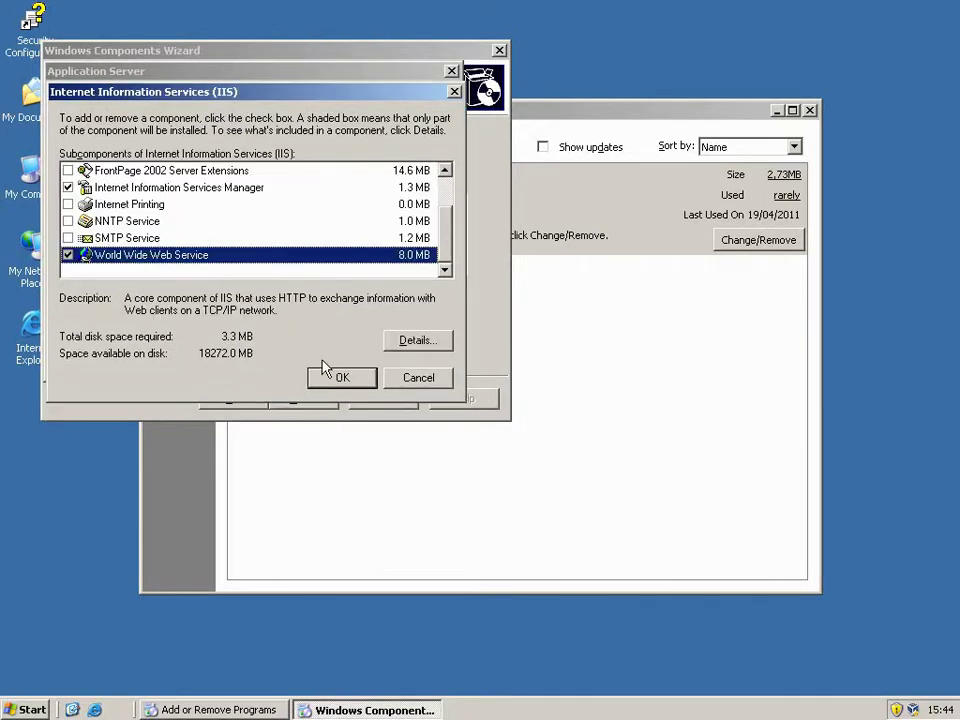
pyautogui.click(338, 376)
pyautogui.click(341, 362)
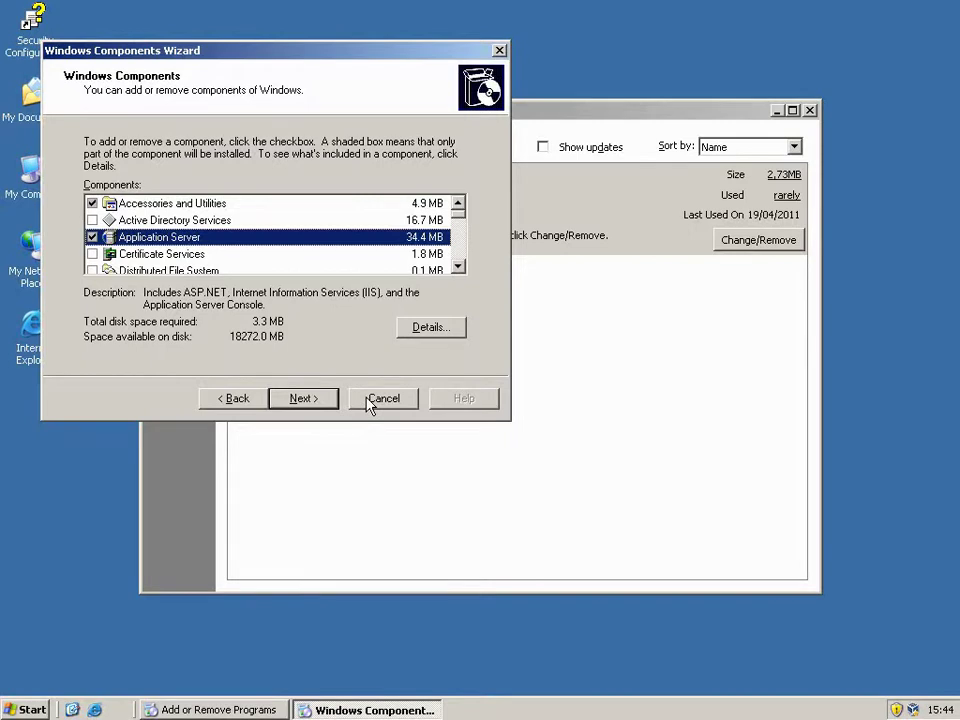
pyautogui.click(300, 398)
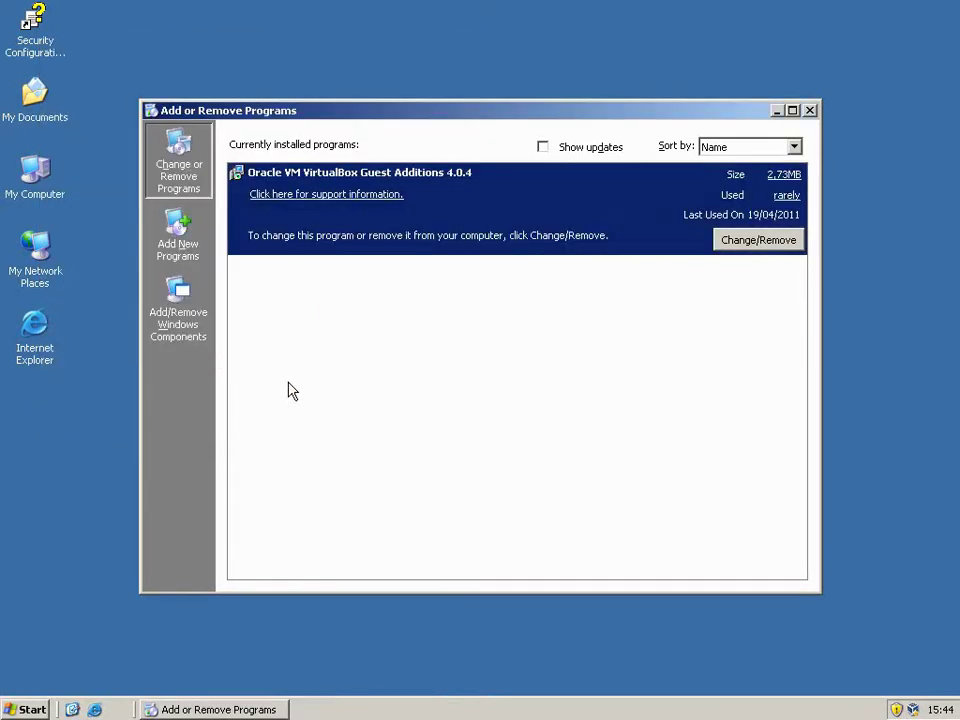
pyautogui.click(812, 112)
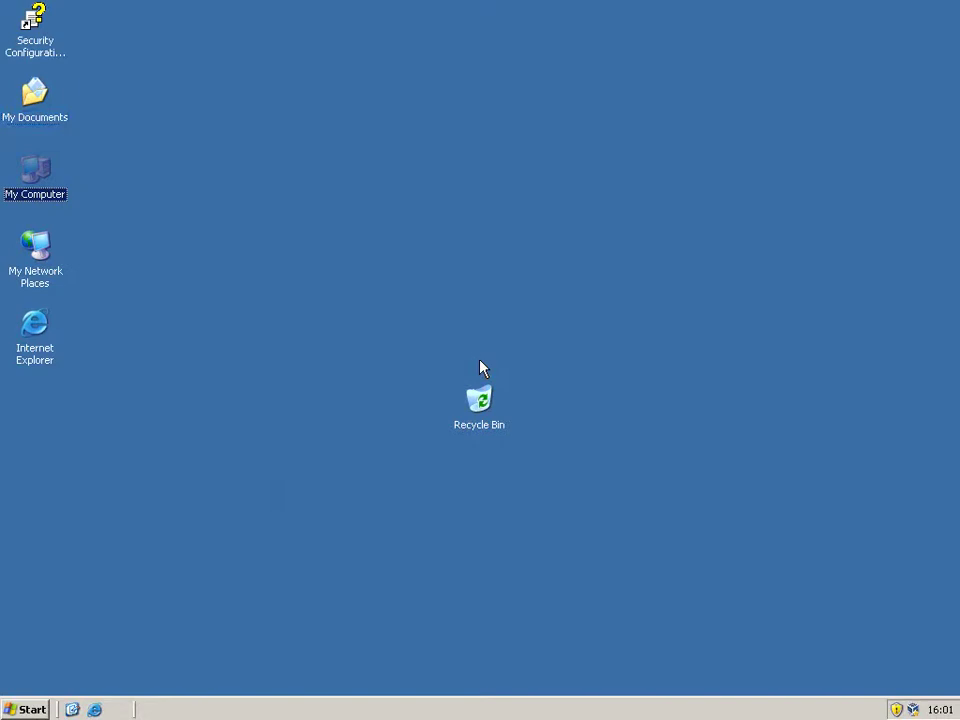
# Launch the Citrix XenApp installer from the XA50_FP2 CD drive and choose to install Server-Hosted Apps.
pyautogui.doubleClick(36, 189)
pyautogui.rightClick(216, 343)
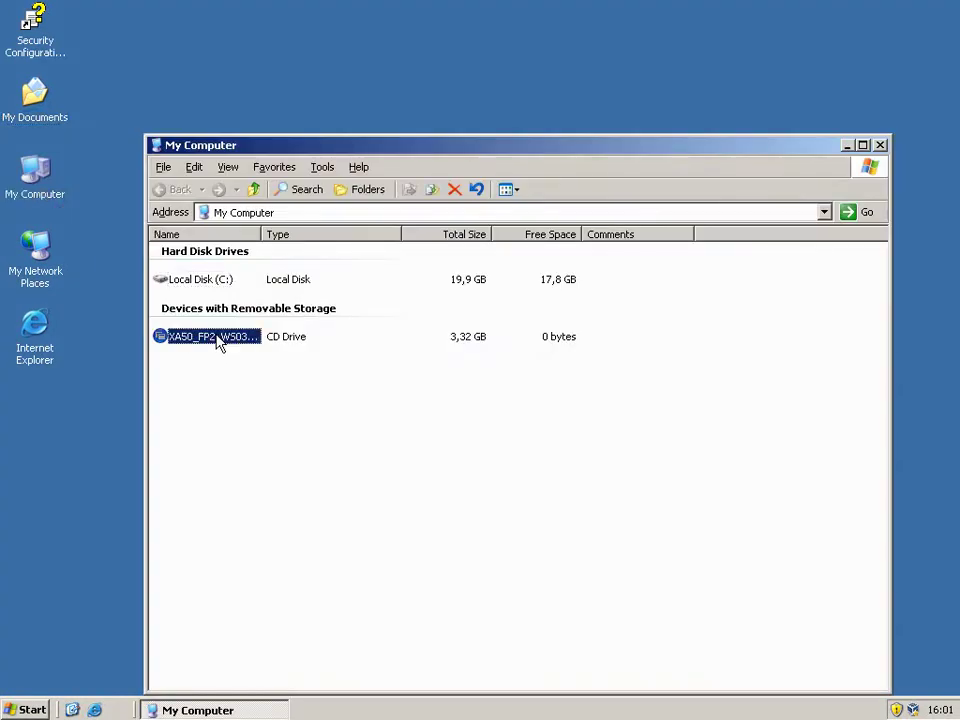
pyautogui.click(256, 343)
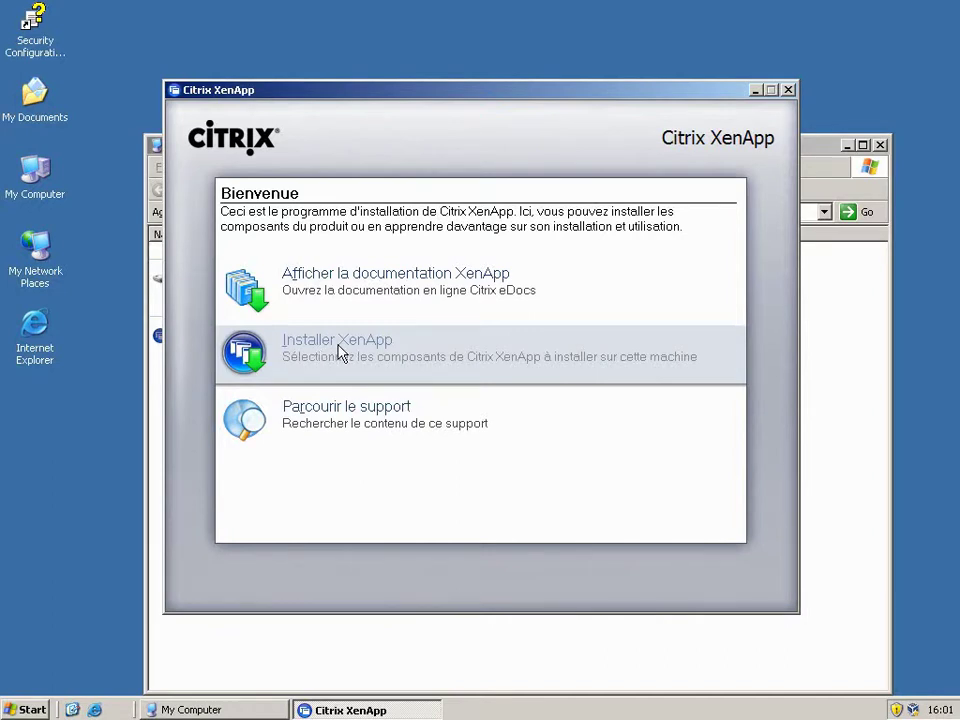
pyautogui.click(428, 360)
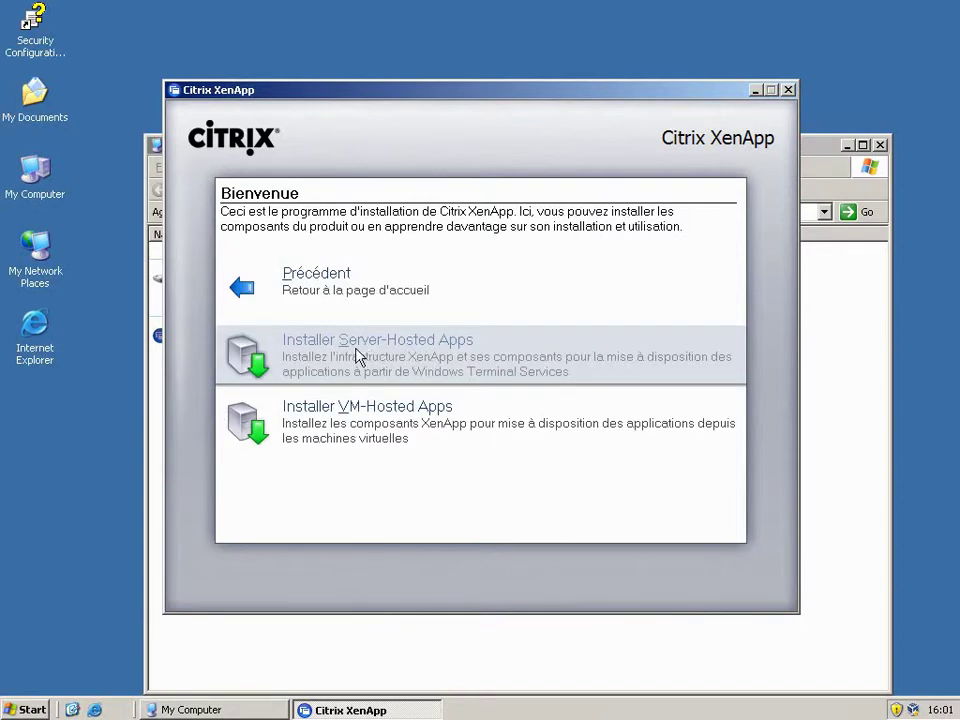
pyautogui.click(470, 366)
# Accept the Citrix licence agreement and select the XenApp Platinum edition.
pyautogui.click(270, 469)
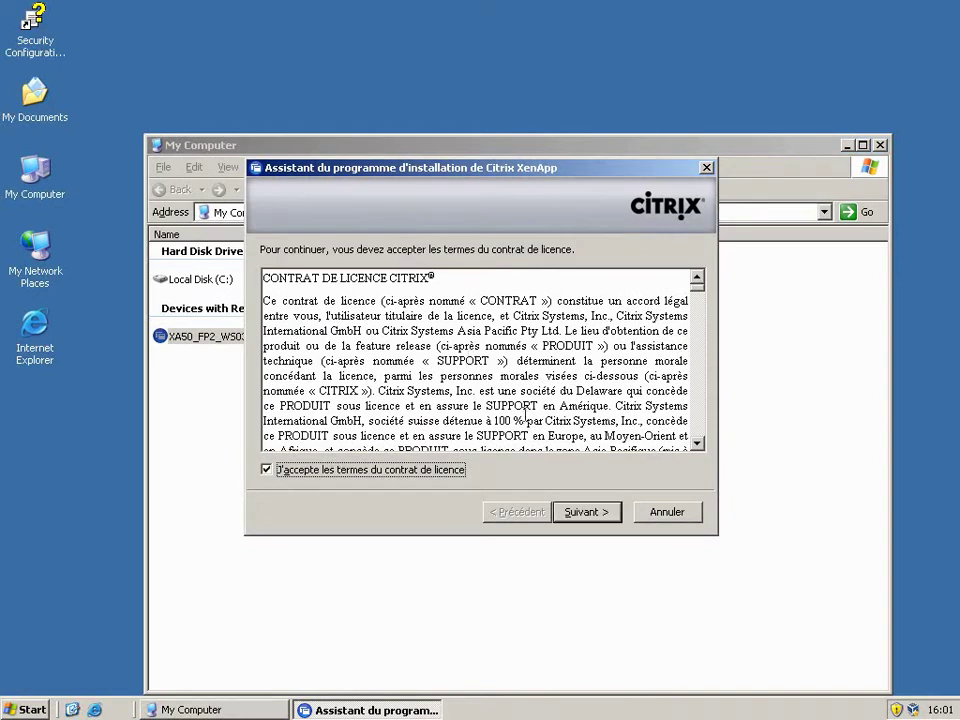
pyautogui.click(585, 512)
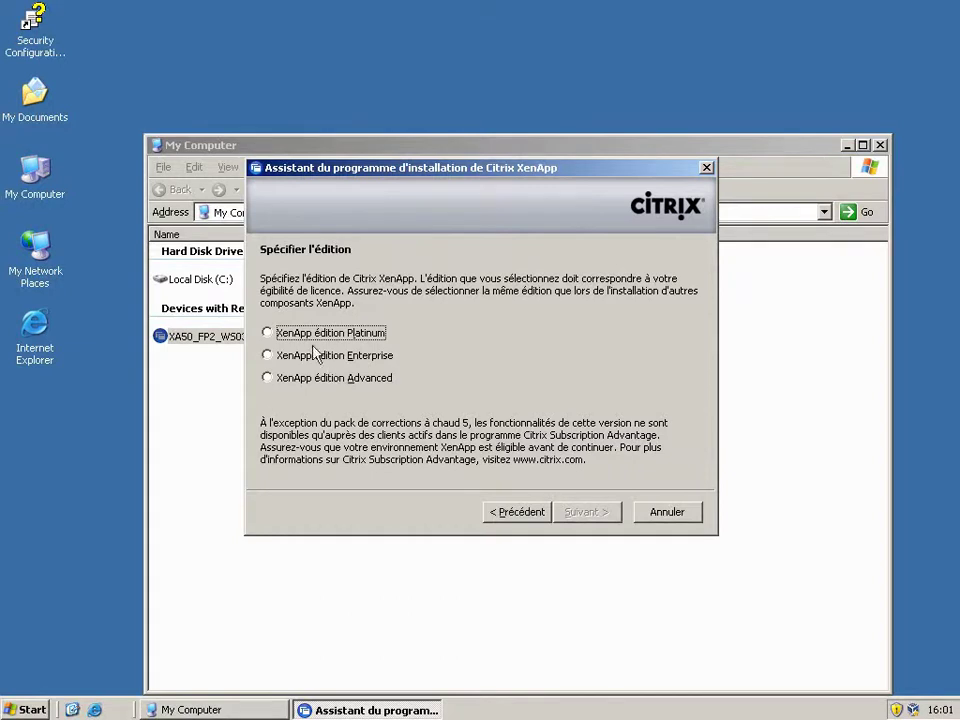
pyautogui.click(318, 334)
pyautogui.click(578, 523)
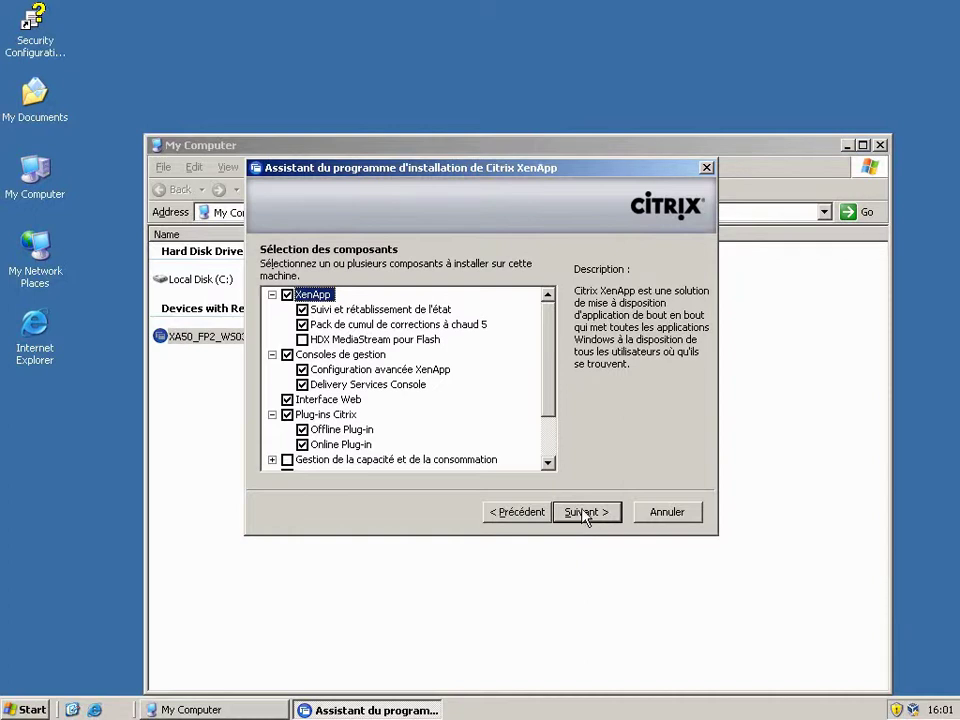
# Deselect the XenApp, Consoles de gestion, Plug-ins Citrix and Interface Web components.
pyautogui.click(287, 295)
pyautogui.click(287, 355)
pyautogui.click(287, 414)
pyautogui.click(287, 399)
pyautogui.scroll(-2, 312, 395)
pyautogui.scroll(1, 313, 411)
pyautogui.scroll(-1, 313, 412)
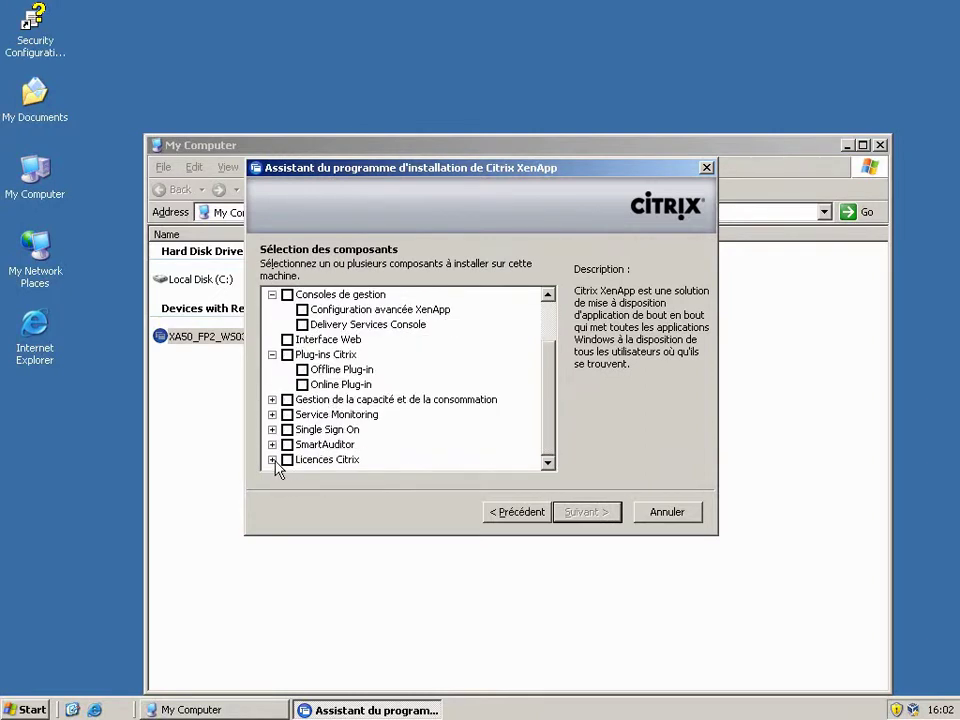
# Select the Licences Citrix component with both Serveur de licences and License Management Console, and confirm the component selection.
pyautogui.click(272, 459)
pyautogui.click(302, 444)
pyautogui.click(288, 459)
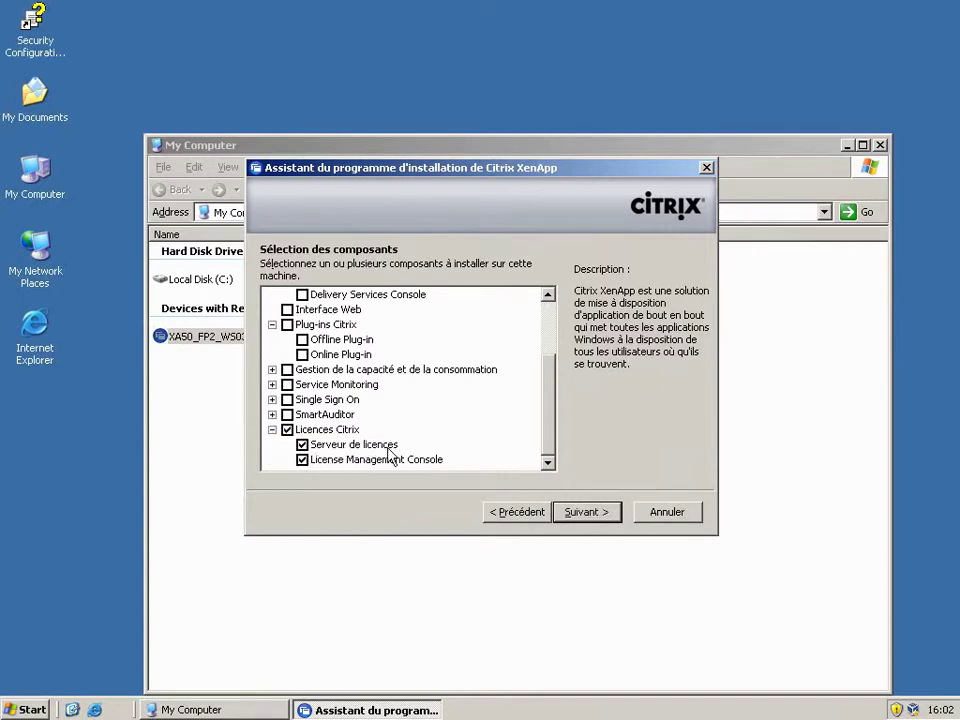
pyautogui.click(575, 515)
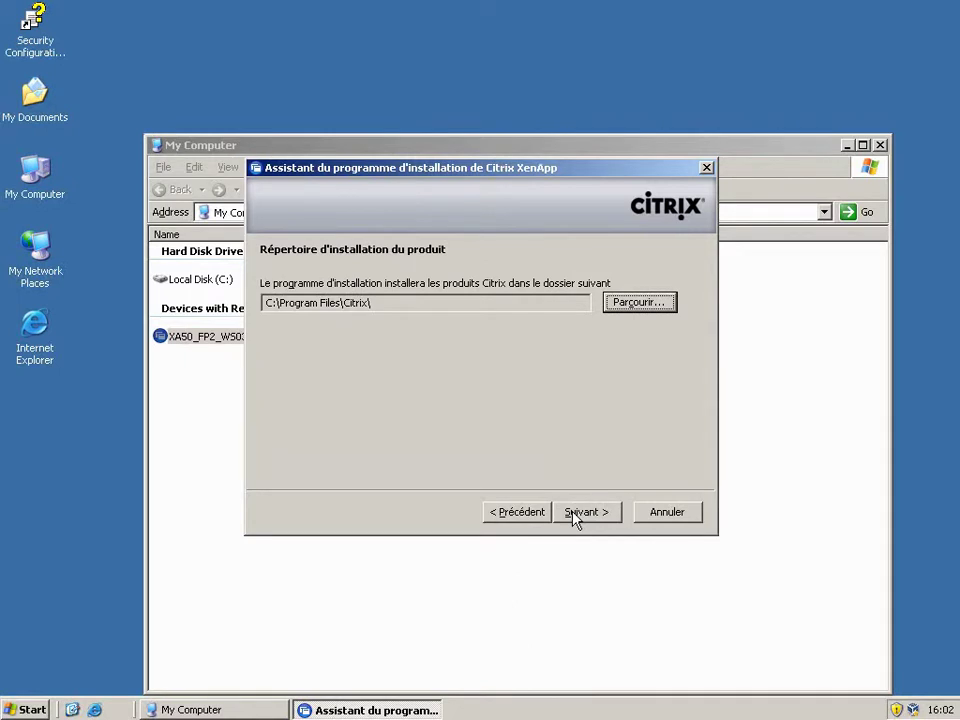
# Accept the default Citrix install folder, the Licensing\MyFiles licence folder, and ports 27000 and 7279.
pyautogui.click(575, 515)
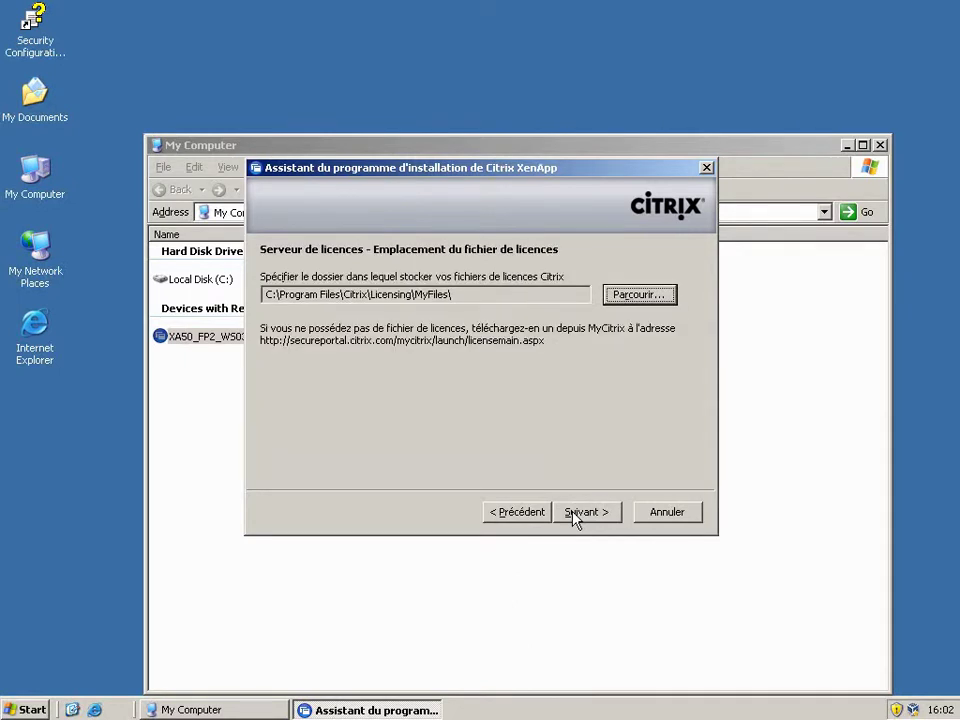
pyautogui.click(575, 515)
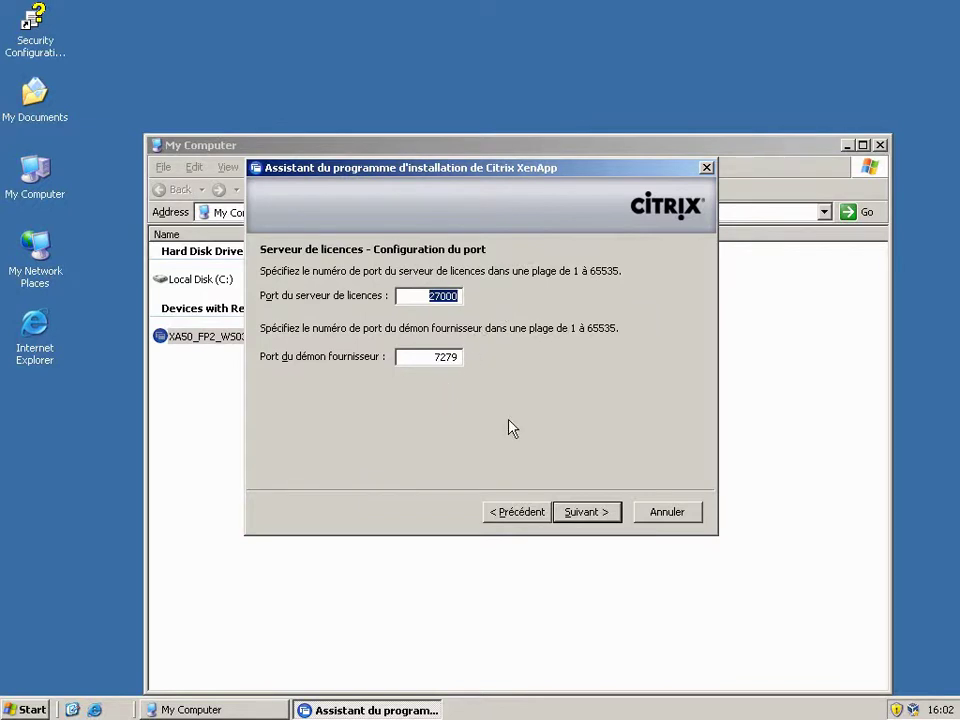
pyautogui.click(598, 522)
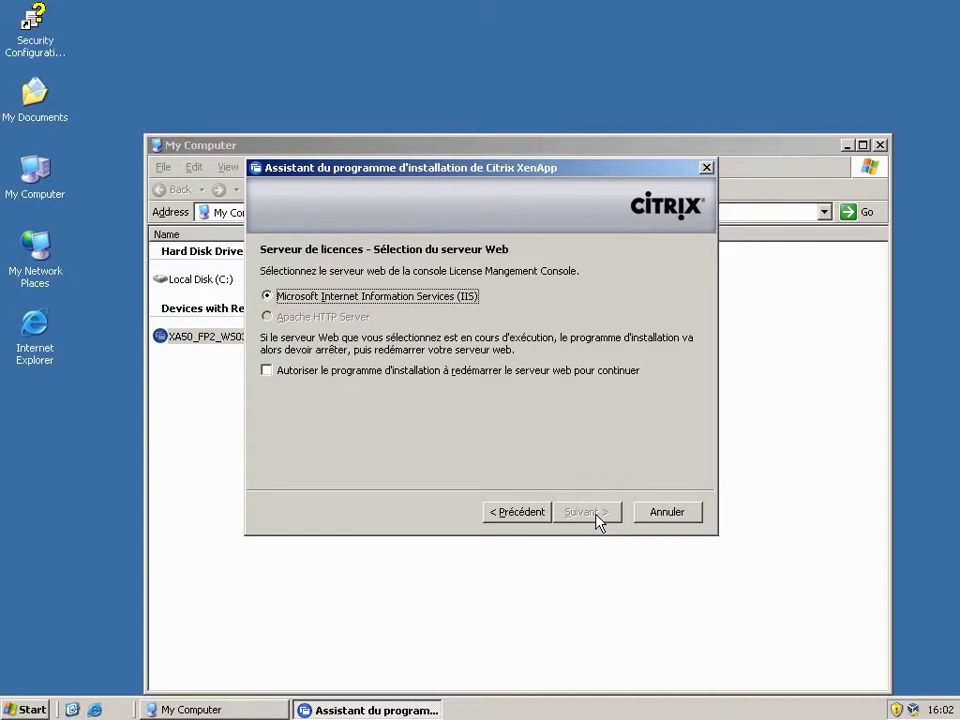
# Allow the installer to restart the IIS web server, run the licence server installation, and finish the wizard.
pyautogui.click(267, 370)
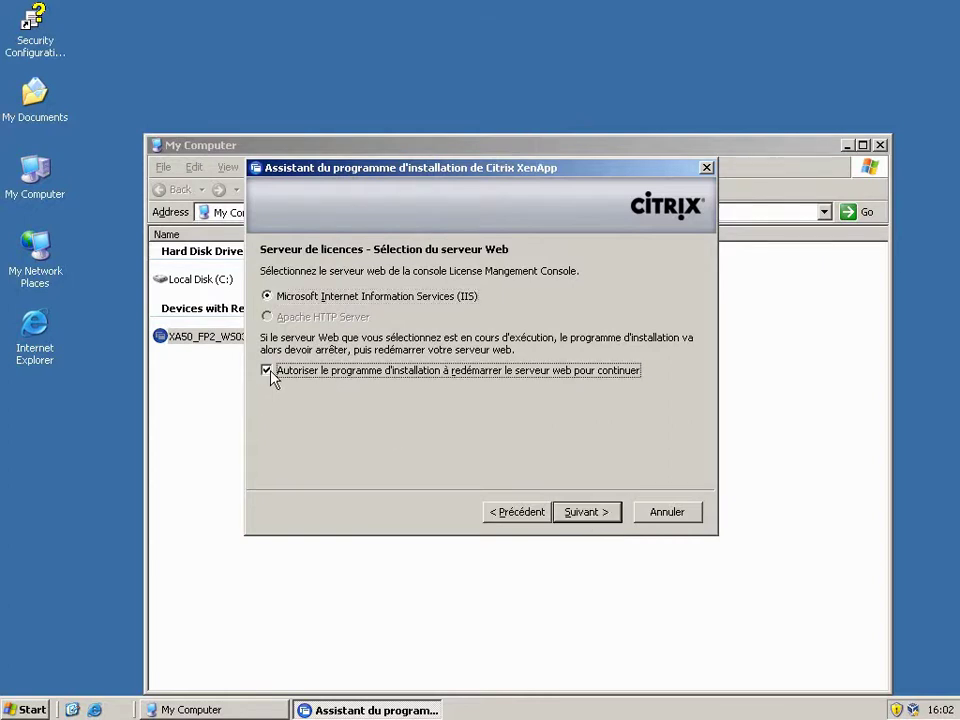
pyautogui.click(576, 514)
pyautogui.click(576, 514)
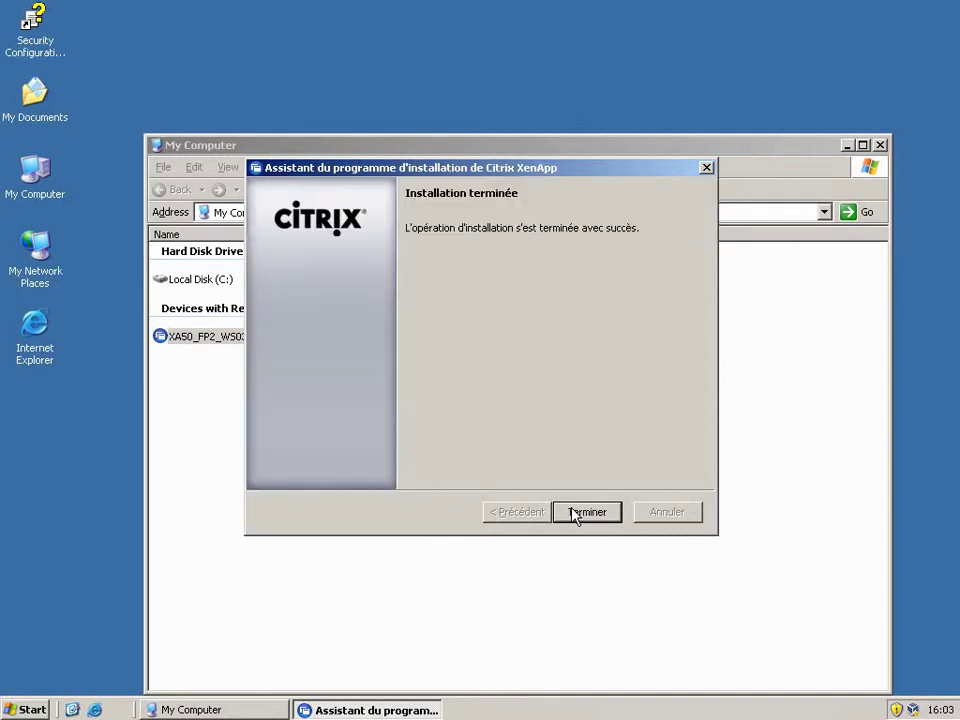
pyautogui.click(574, 515)
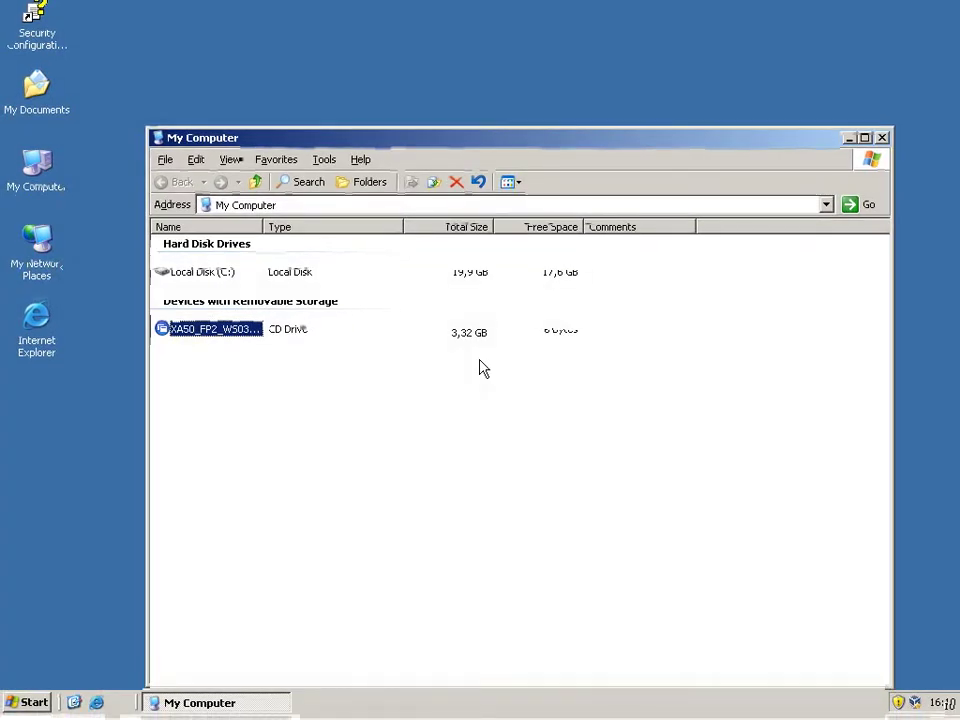
# Open the Windows Components Wizard from Add or Remove Programs.
pyautogui.click(34, 703)
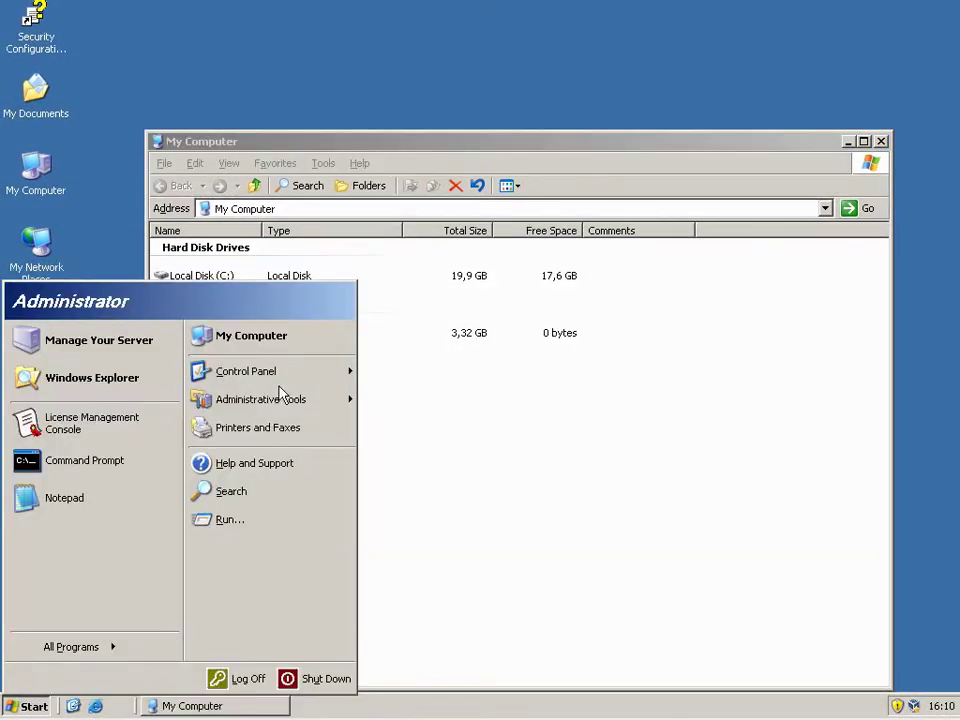
pyautogui.moveTo(358, 382)
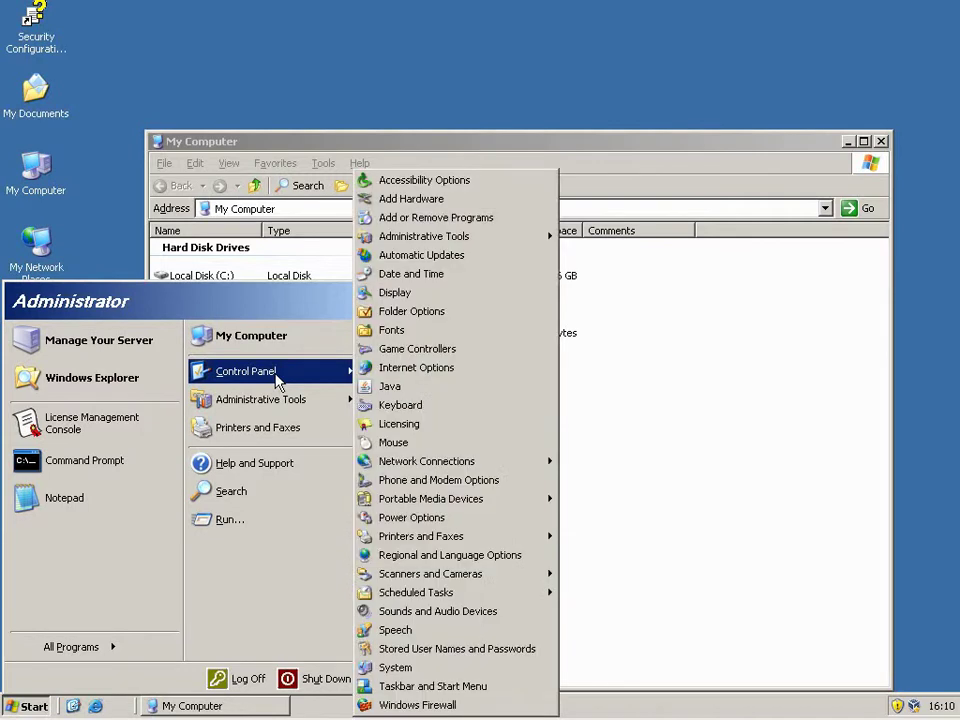
pyautogui.click(412, 218)
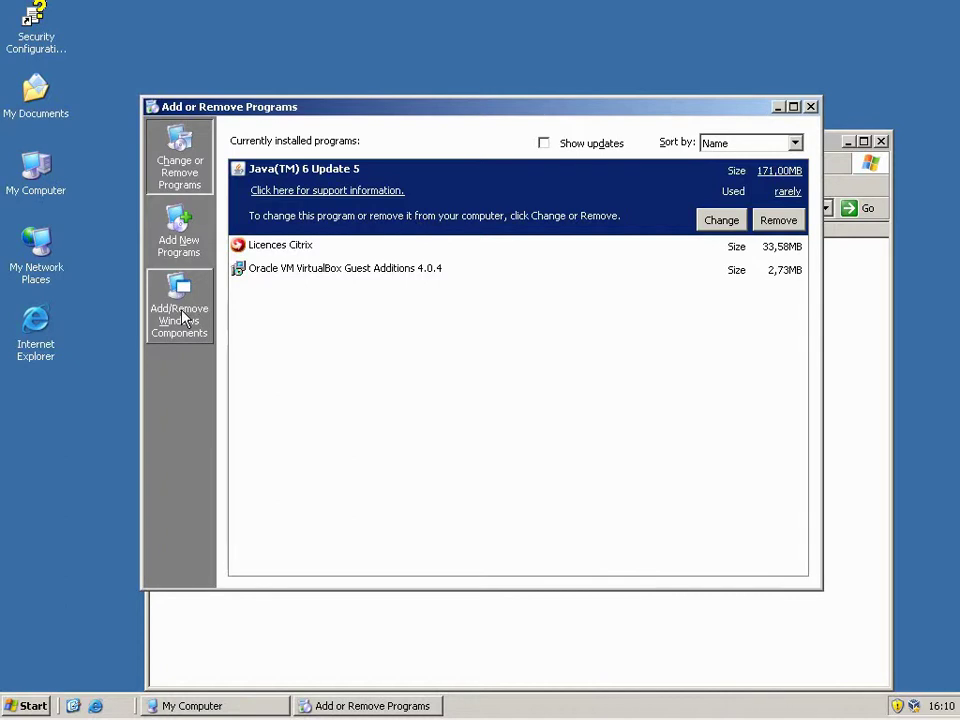
pyautogui.click(181, 316)
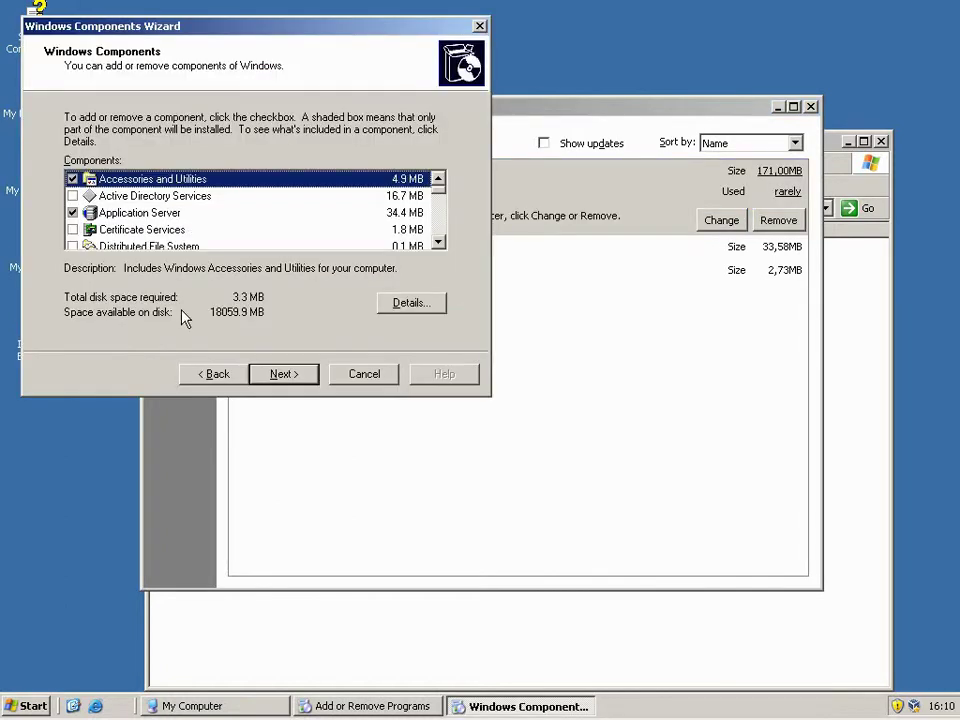
# Remove the Internet Explorer Enhanced Security Configuration component, finish the wizard, and close the Add or Remove Programs and My Computer windows.
pyautogui.click(438, 242)
pyautogui.click(438, 242)
pyautogui.click(438, 242)
pyautogui.click(438, 242)
pyautogui.click(438, 242)
pyautogui.click(266, 232)
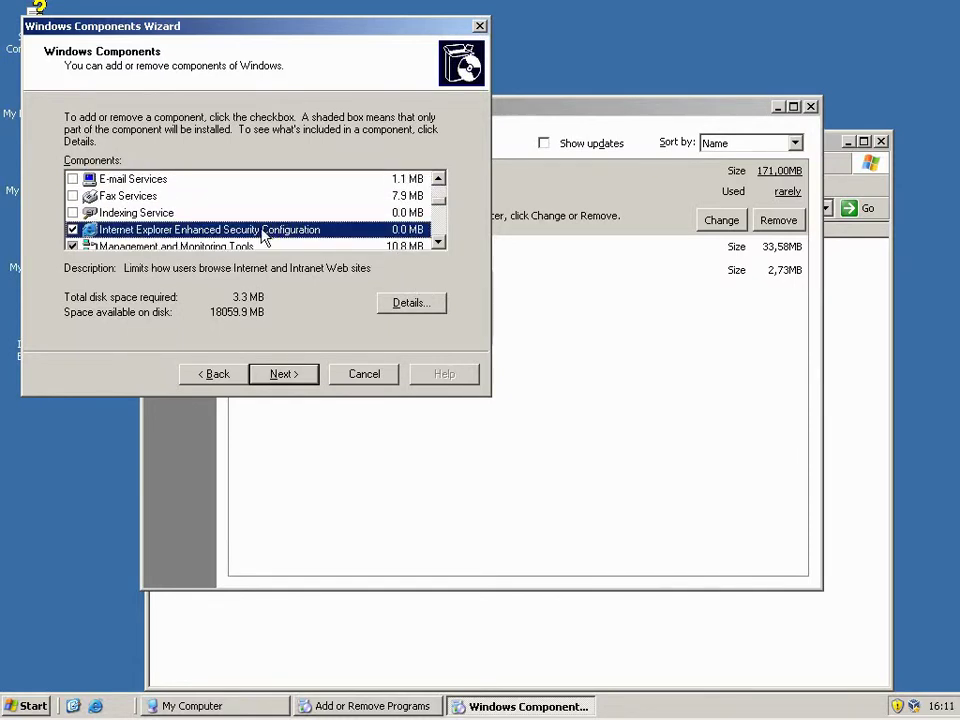
pyautogui.click(72, 230)
pyautogui.click(285, 377)
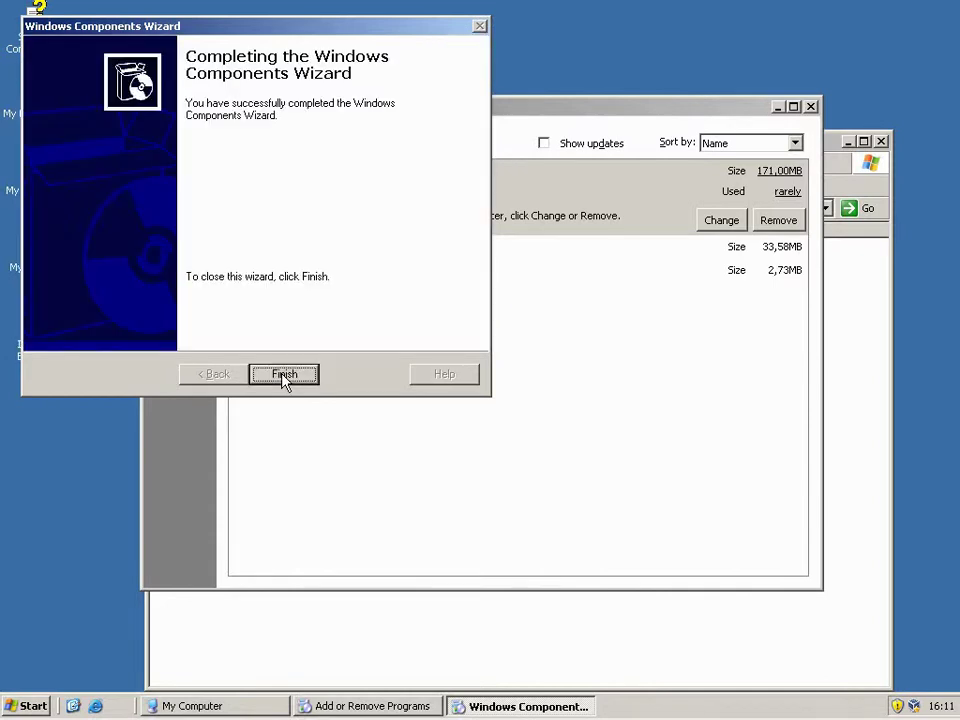
pyautogui.click(284, 375)
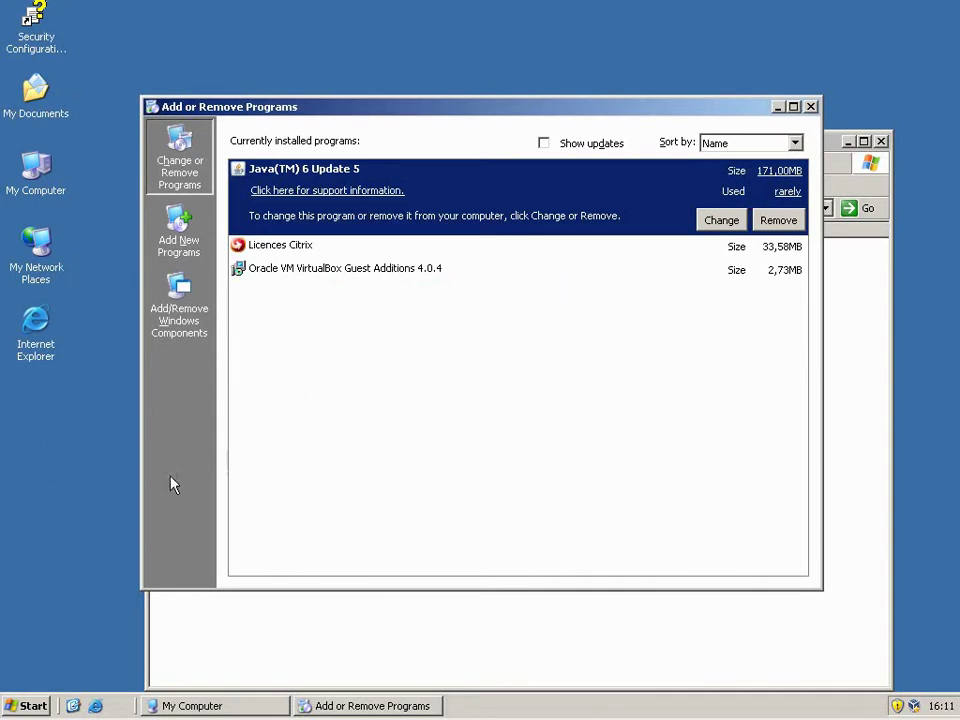
pyautogui.click(811, 106)
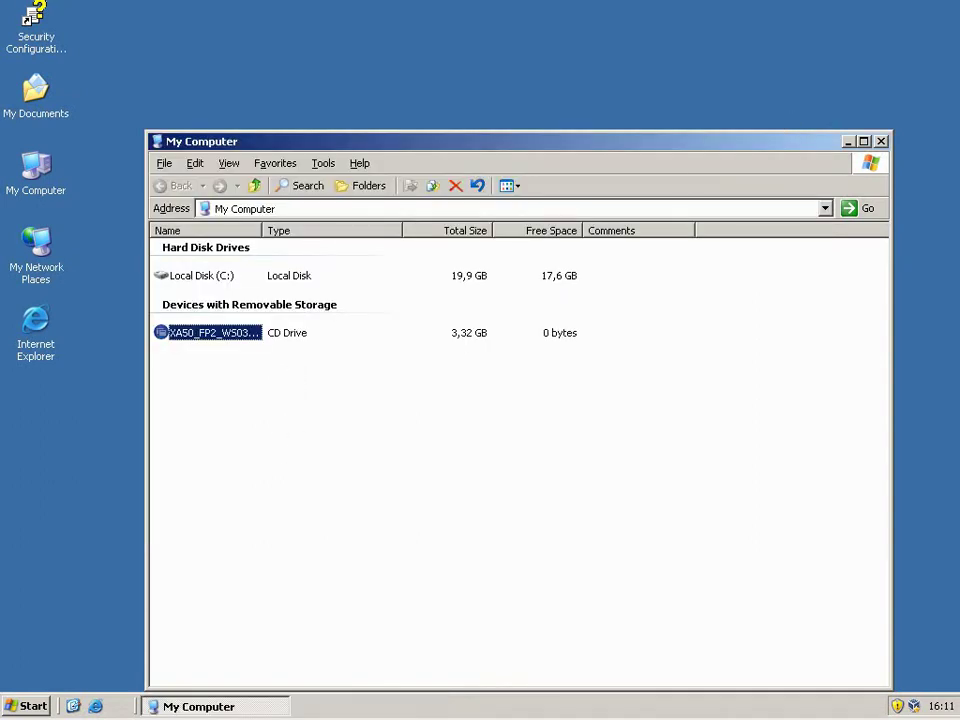
pyautogui.click(881, 141)
# Launch the Citrix License Management Console from the installed Citrix management consoles.
pyautogui.click(22, 706)
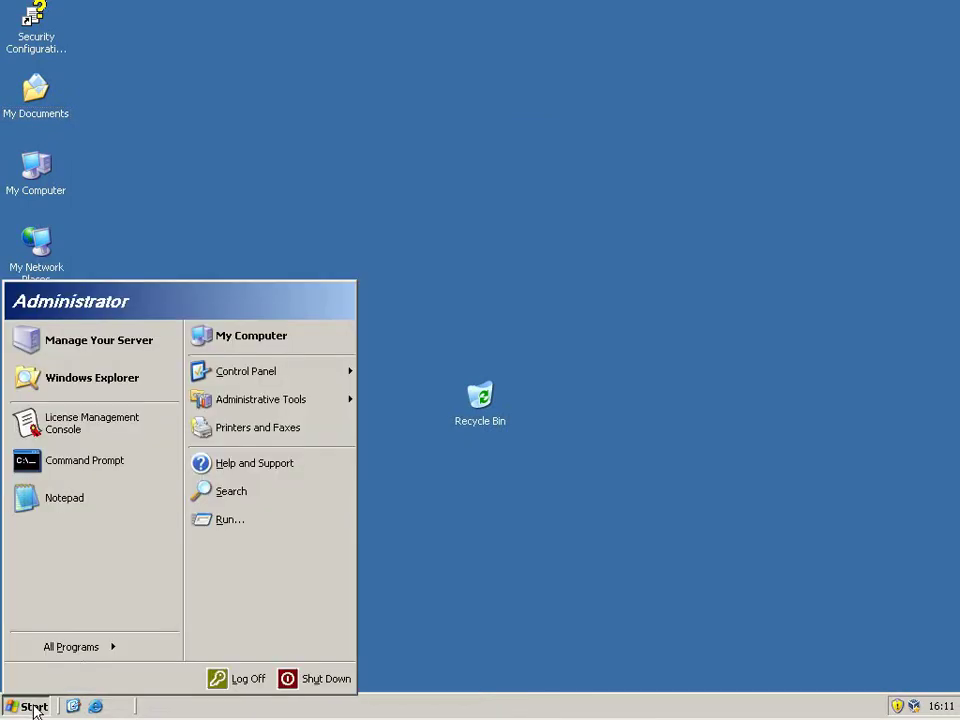
pyautogui.moveTo(93, 648)
pyautogui.moveTo(231, 558)
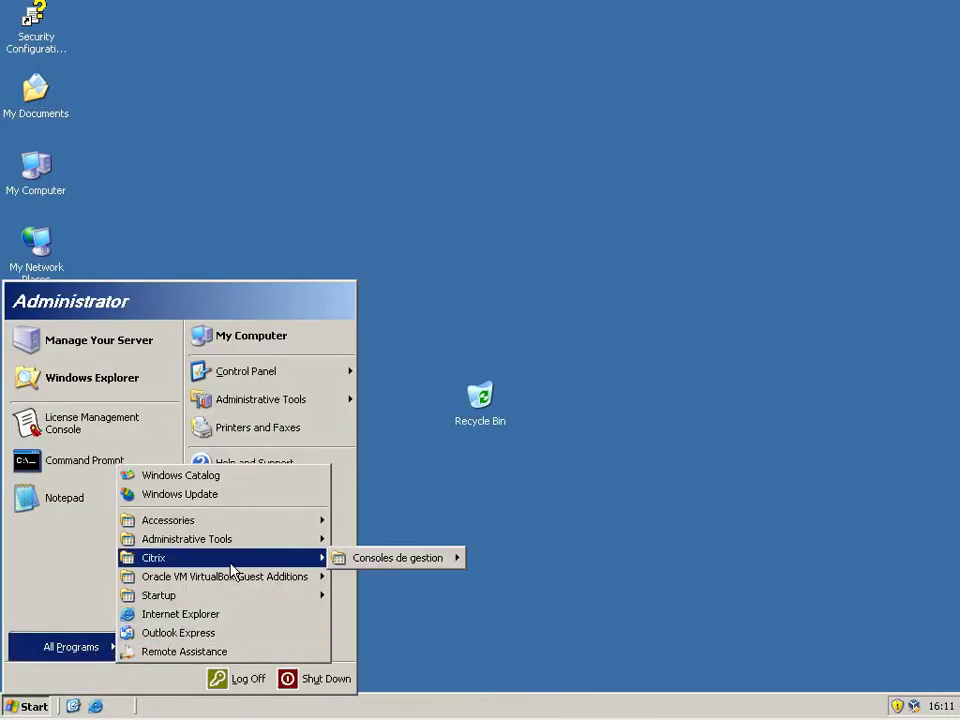
pyautogui.moveTo(395, 558)
pyautogui.click(520, 563)
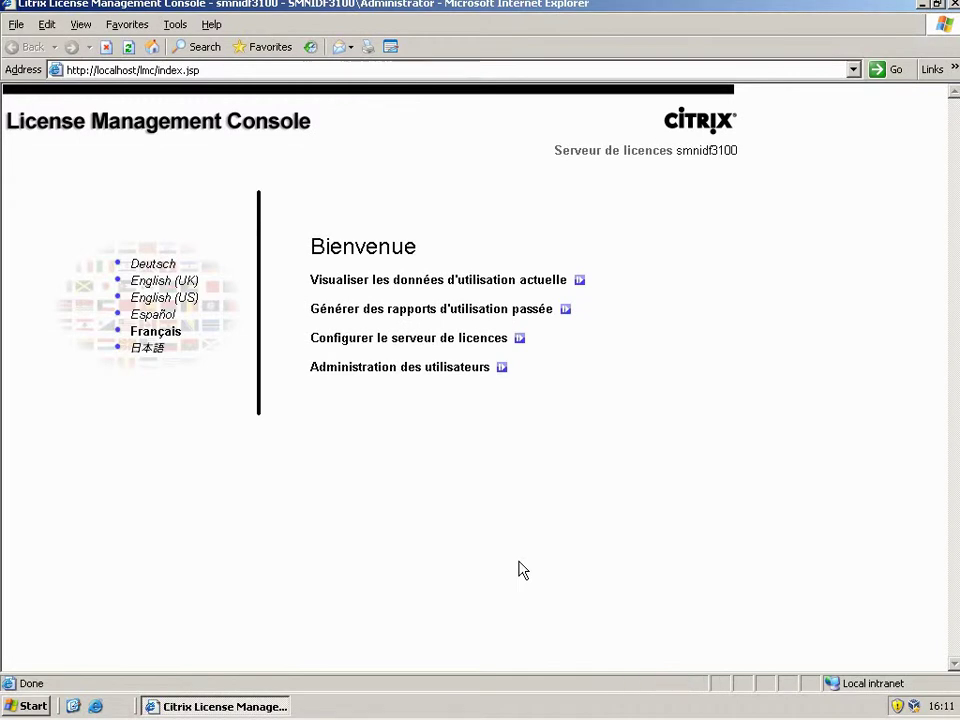
# Add MyDomain\Administrator as a console user with Utilisation actuelle, Utilisation passée, Configuration and Administration des utilisateurs rights.
pyautogui.click(445, 368)
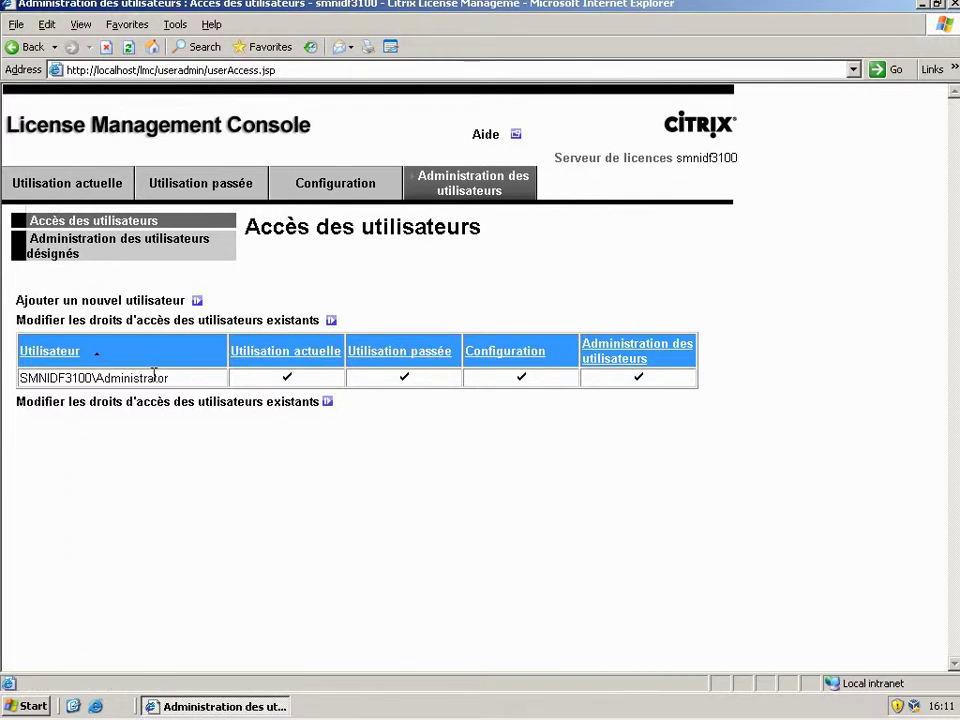
pyautogui.click(168, 303)
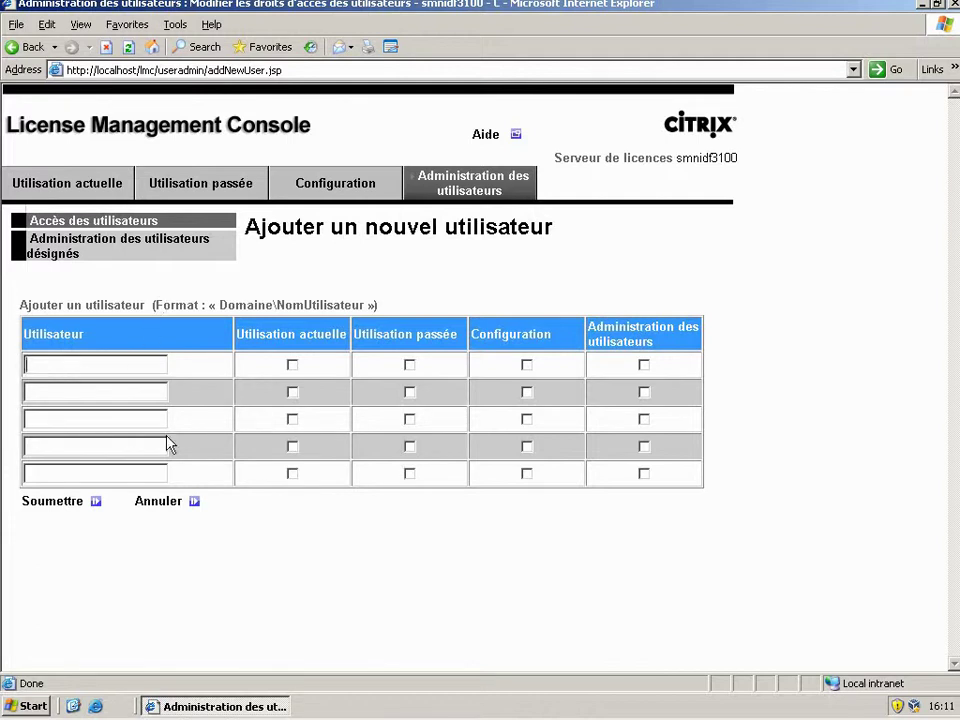
pyautogui.write('MyDomain\\Admi')
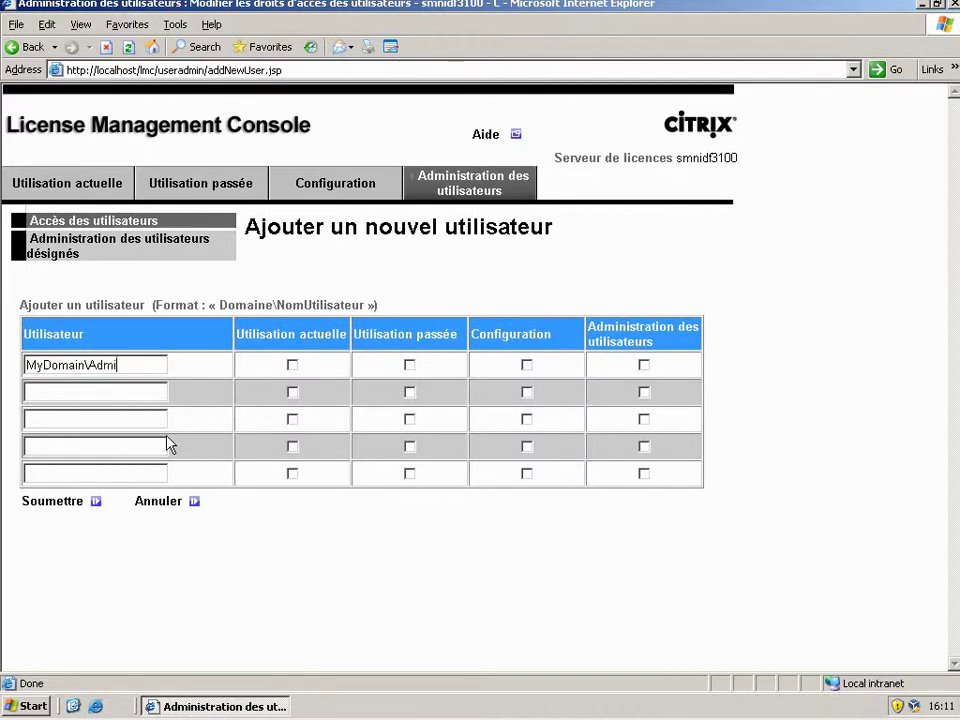
pyautogui.write('nistrator')
pyautogui.click(293, 366)
pyautogui.click(410, 366)
pyautogui.click(527, 366)
pyautogui.click(644, 366)
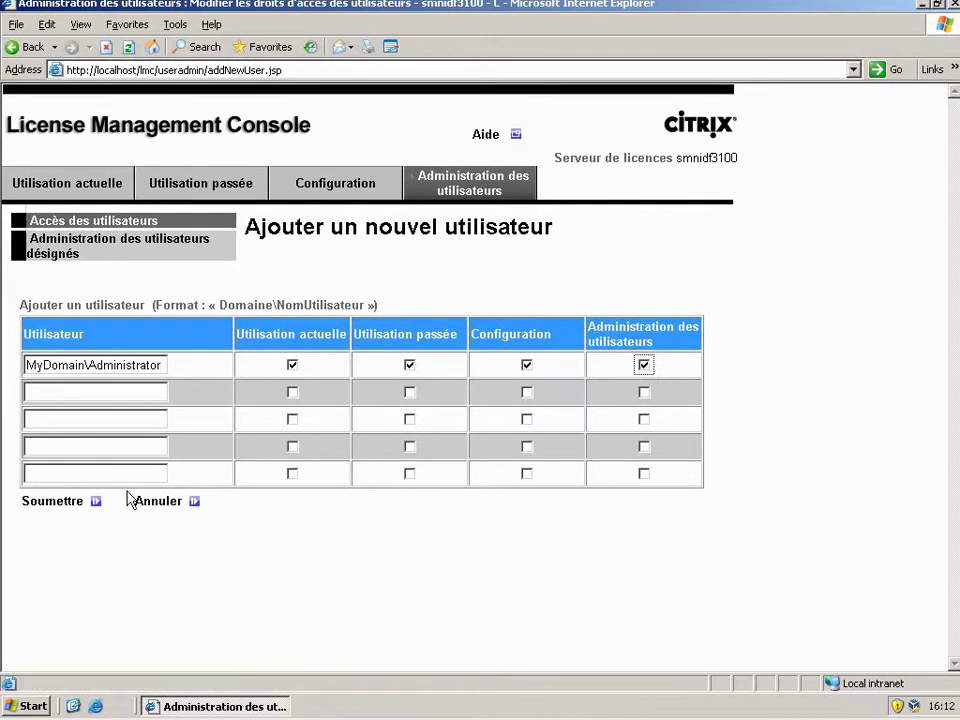
pyautogui.click(56, 504)
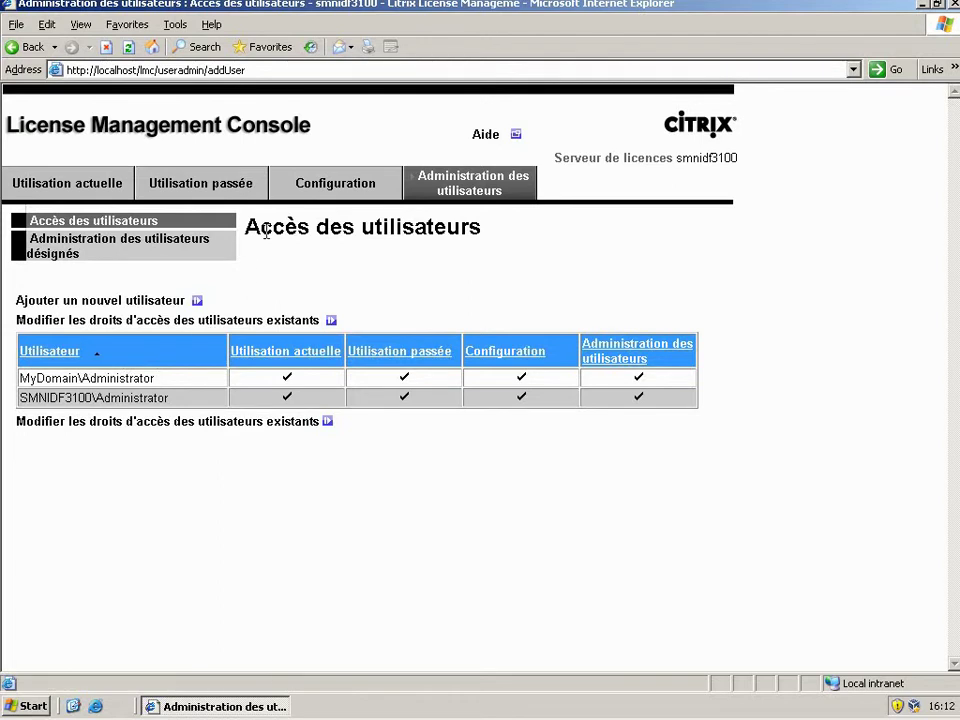
# Open the licence file configuration of the licence server.
pyautogui.click(323, 185)
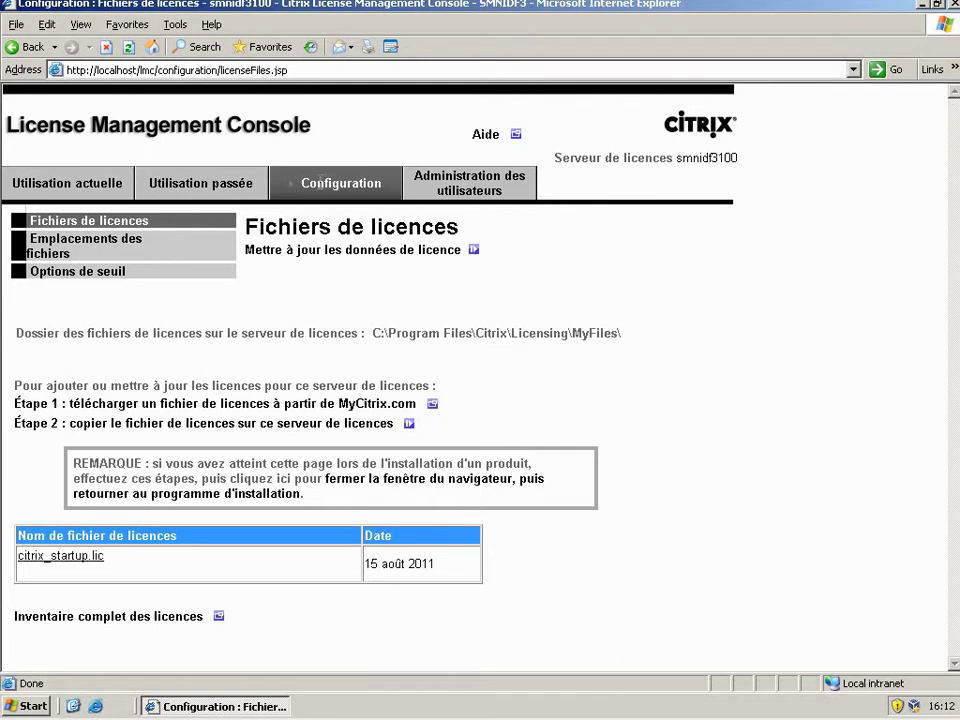